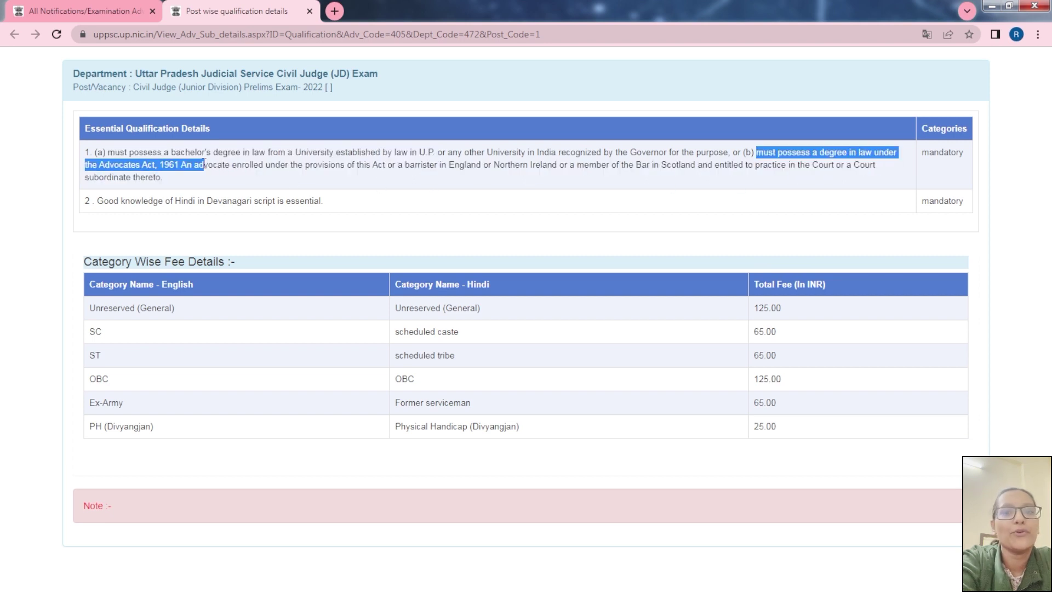
Highlight the Hindi-knowledge requirement and the SC-to-PH fee rows, then return to the notifications list.
click(98, 203)
drag(99, 203, 345, 228)
drag(759, 307, 802, 424)
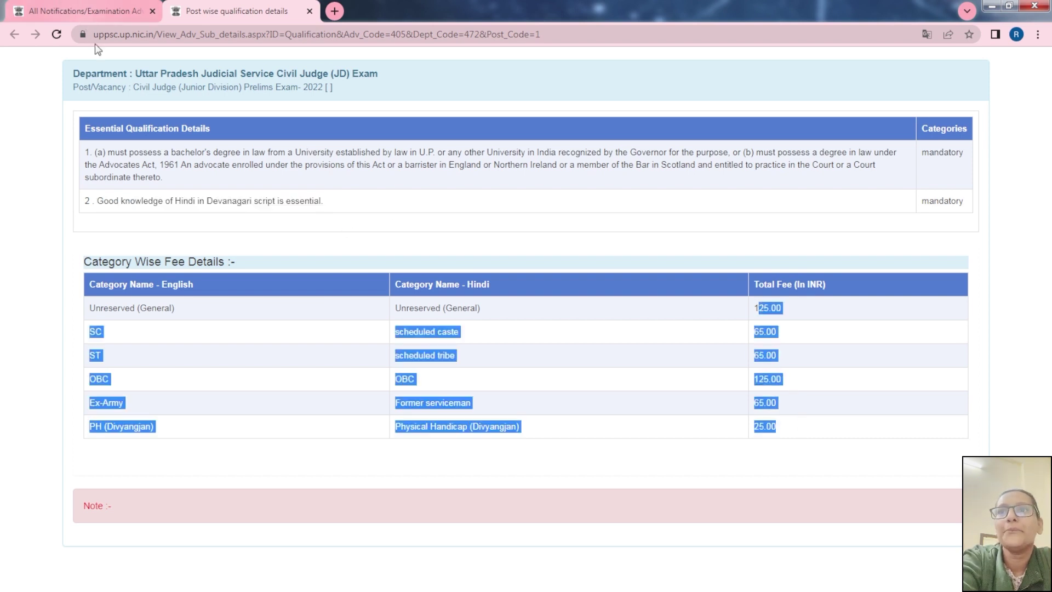
click(57, 184)
click(72, 10)
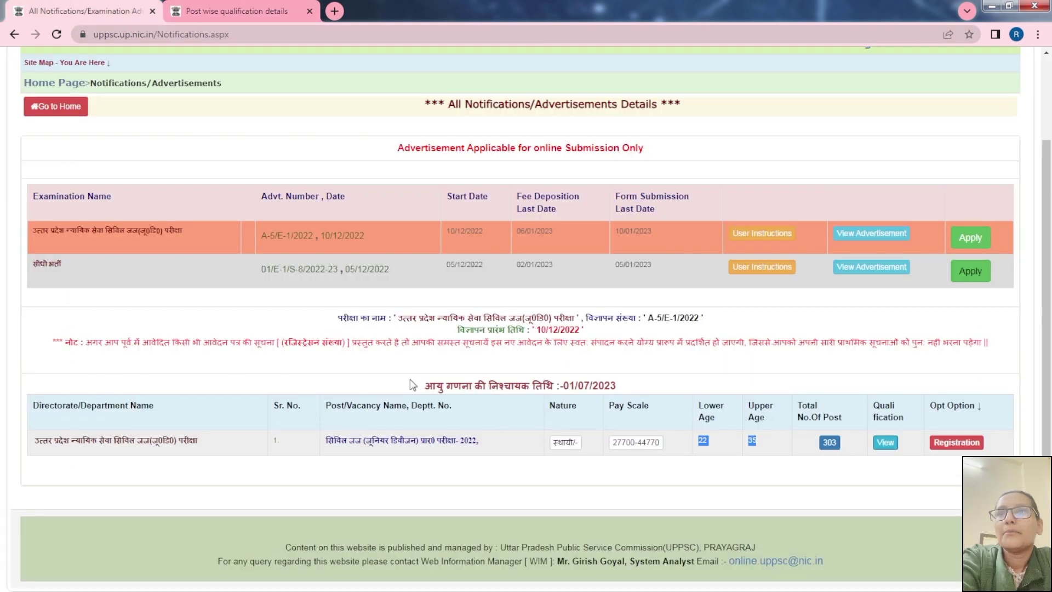
Start the Civil Judge registration and answer No to having applied online before, after first trying Yes.
click(967, 448)
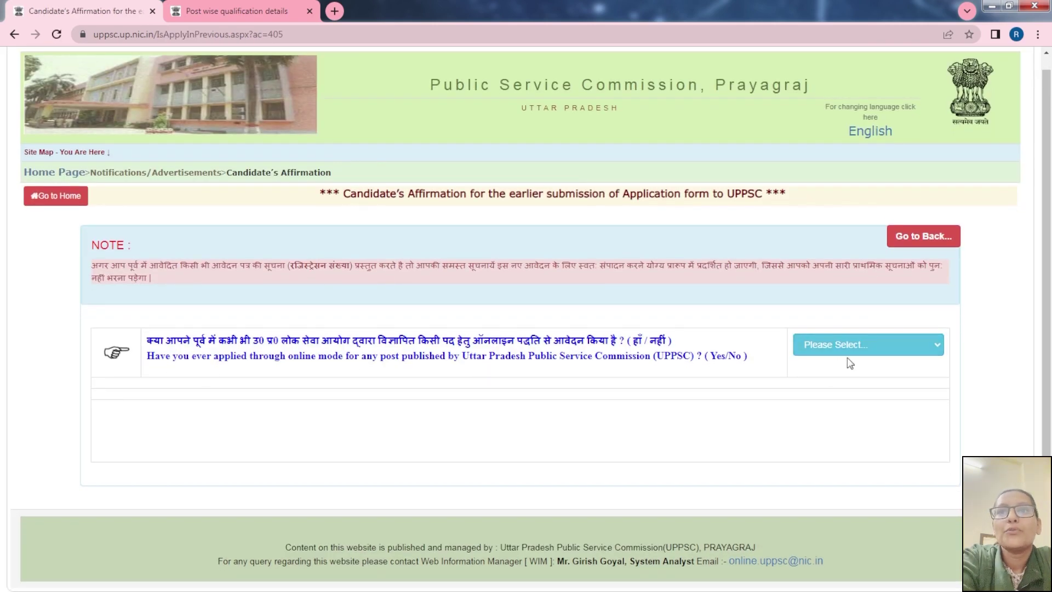
click(883, 342)
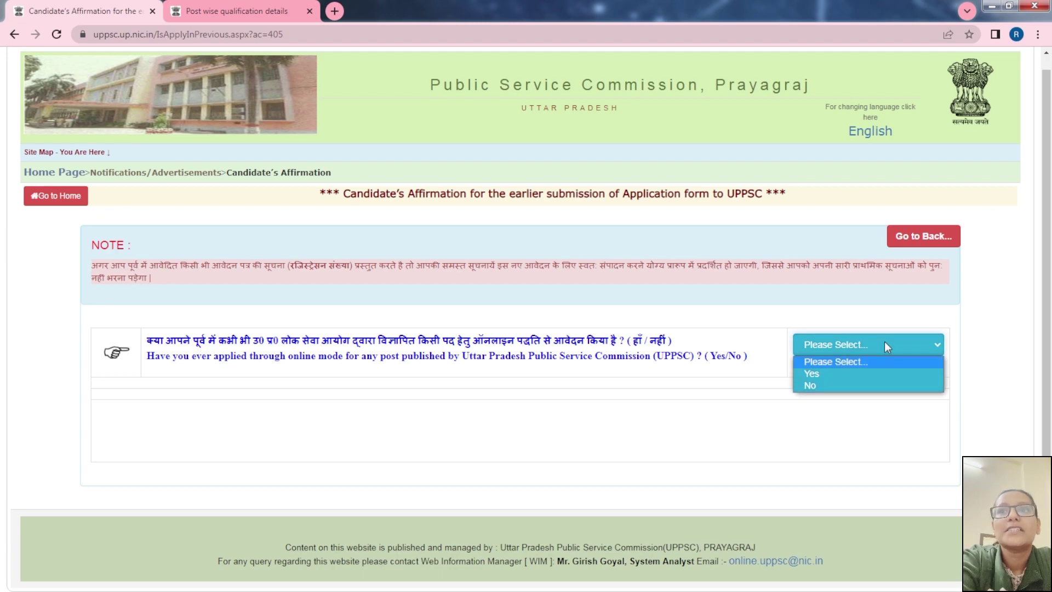
click(874, 374)
scroll(482, 447, down, 4)
click(432, 280)
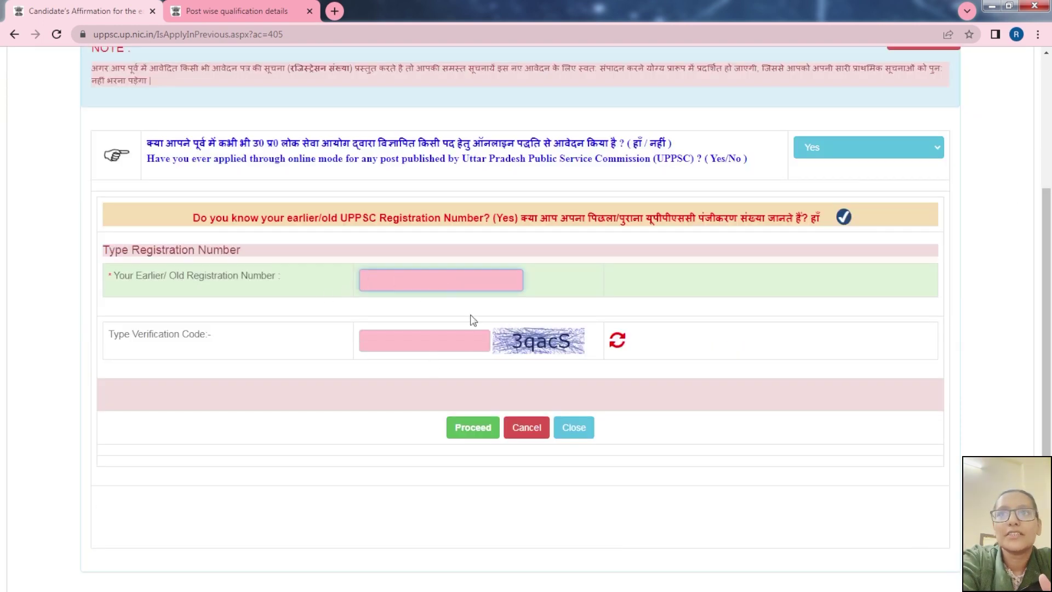
click(920, 151)
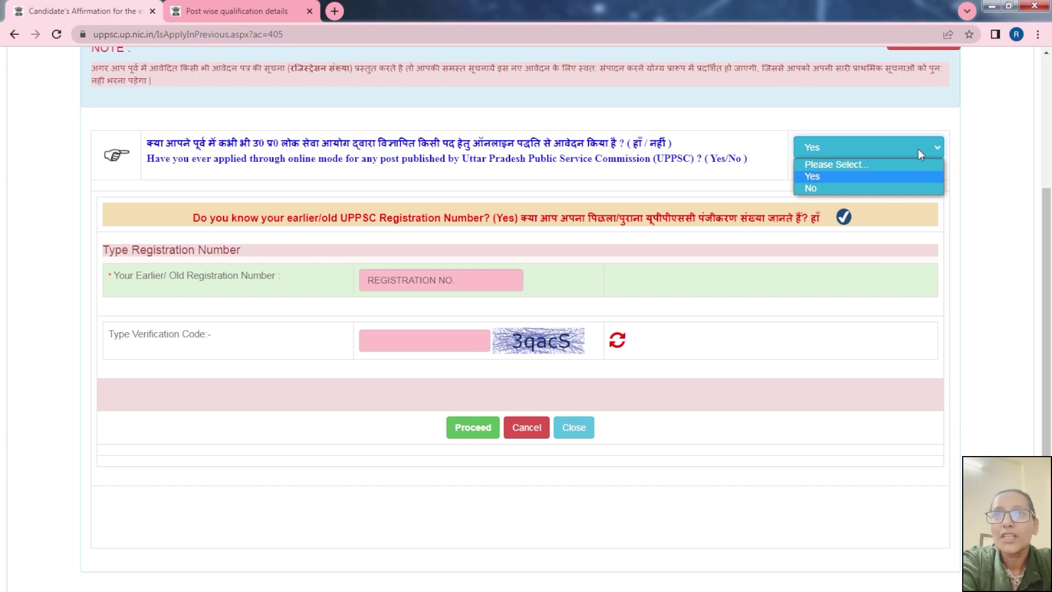
click(922, 149)
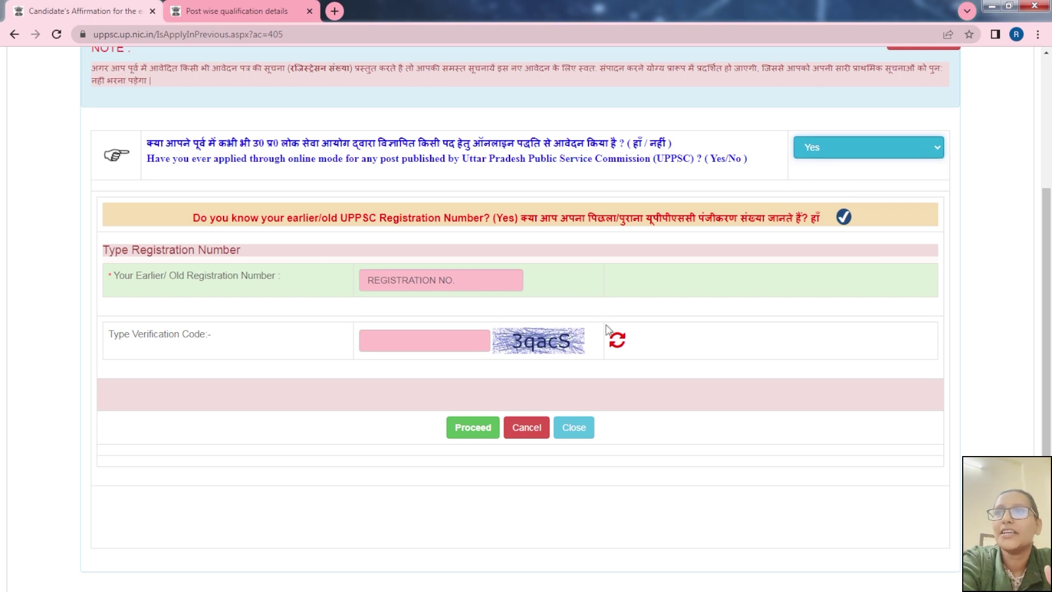
click(882, 153)
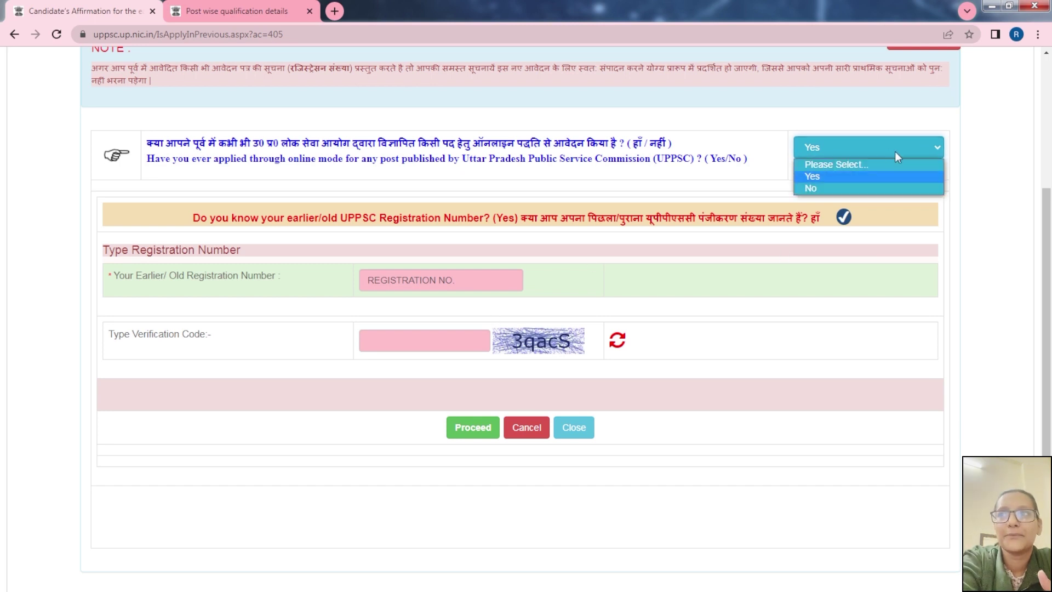
click(854, 188)
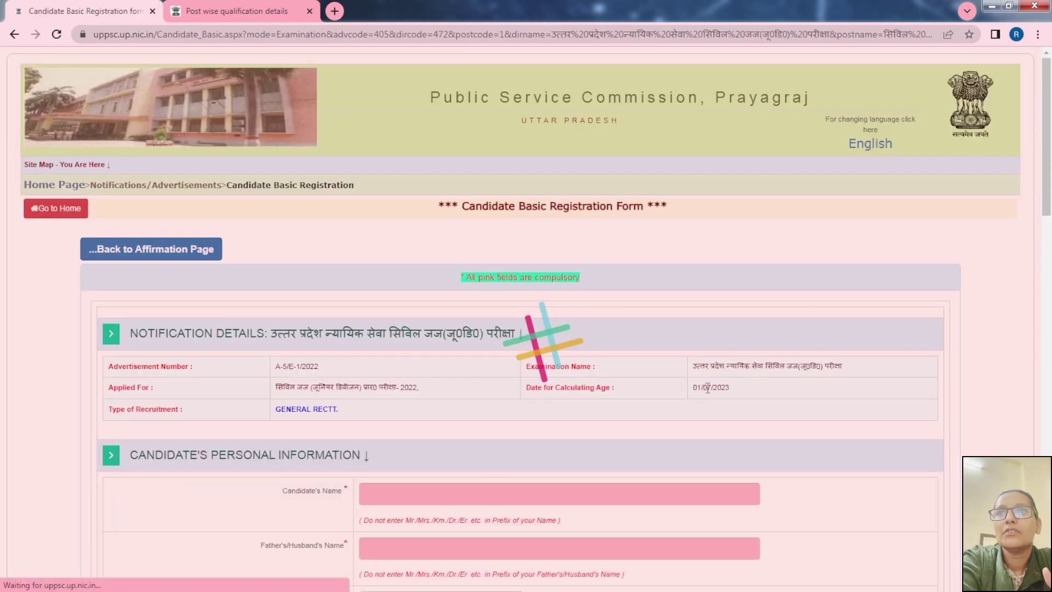
Enter the candidate's name and the father's or husband's name.
scroll(583, 364, down, 3)
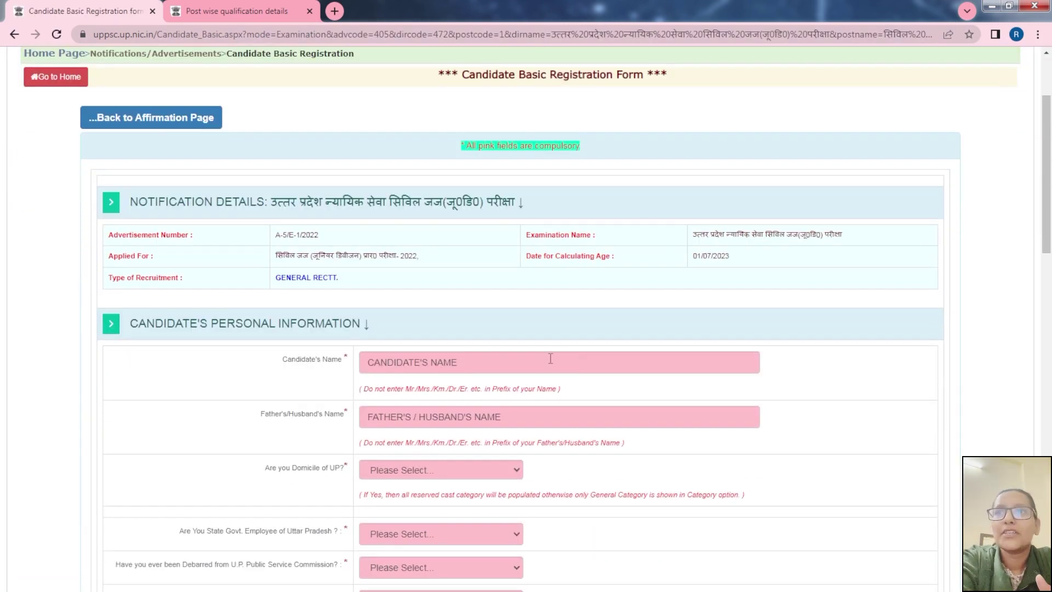
click(490, 365)
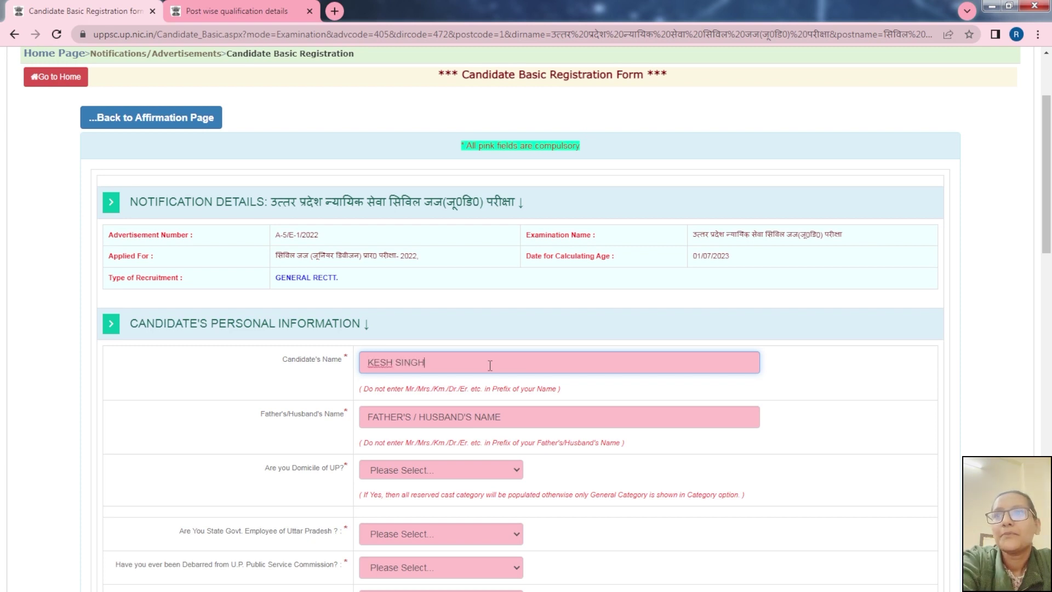
text(AV)
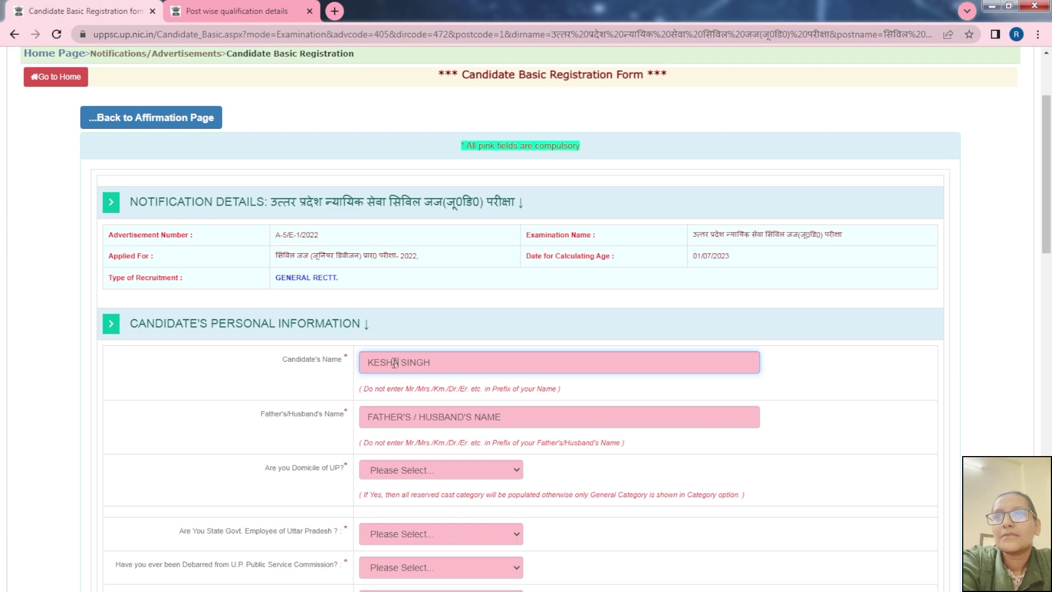
click(425, 417)
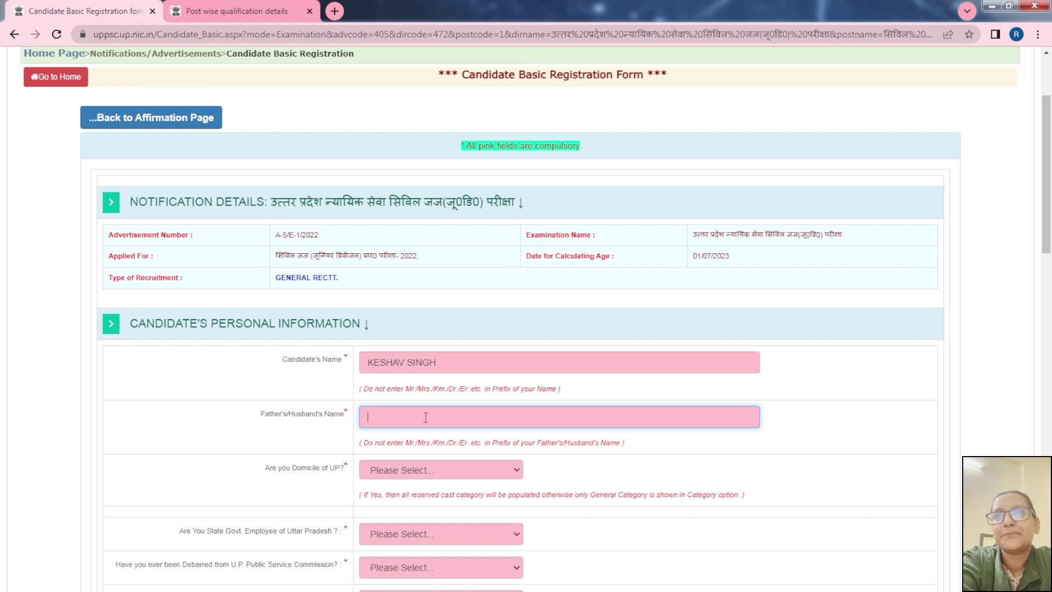
text(DHARAM SINGH)
Set Domicile of UP to Yes.
scroll(449, 422, down, 2)
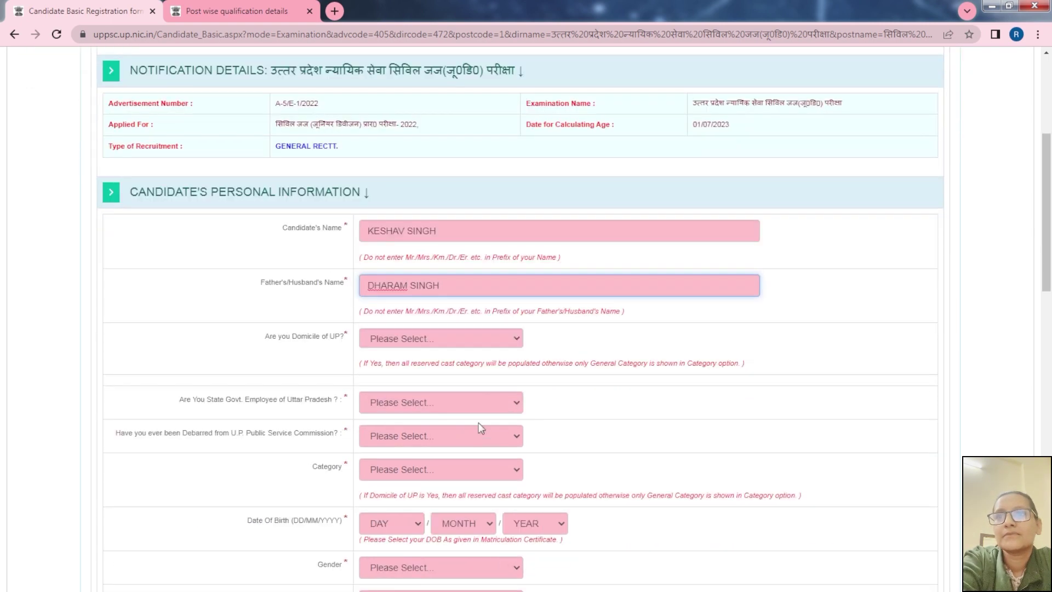
click(436, 339)
click(426, 365)
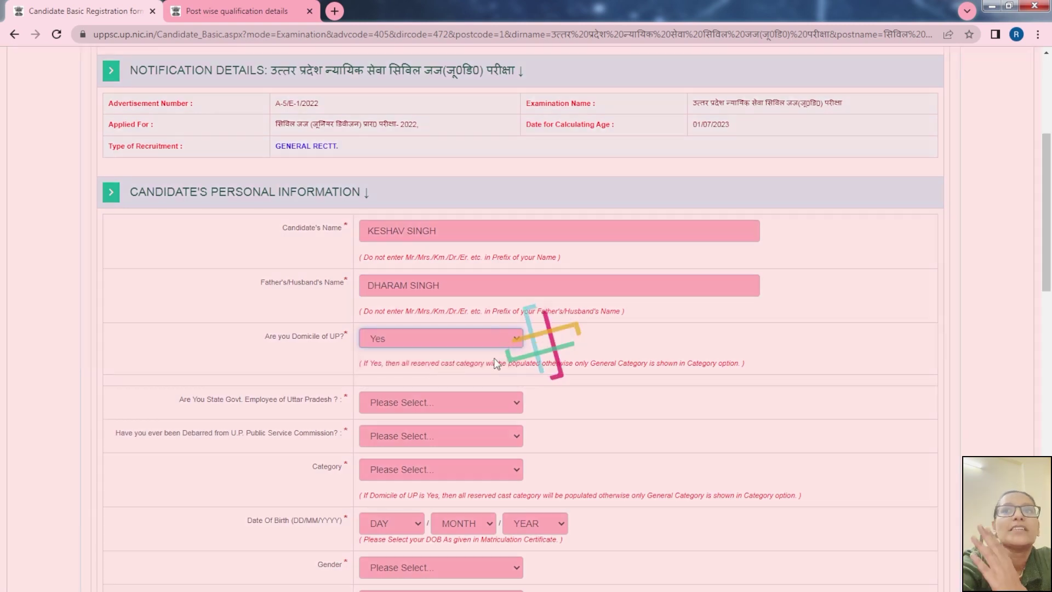
click(516, 345)
click(468, 375)
click(482, 341)
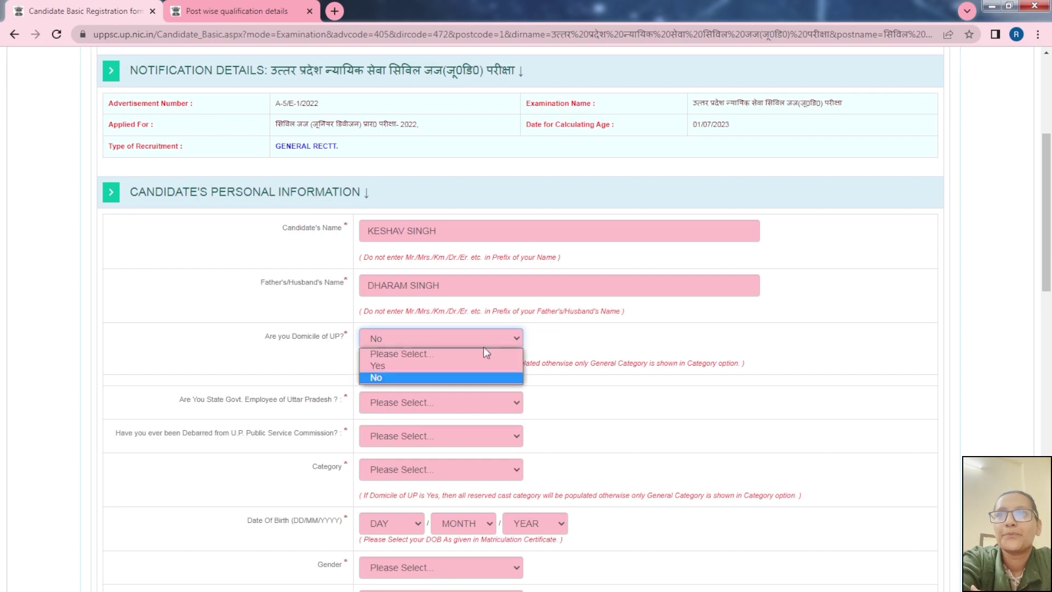
click(463, 364)
Answer No for freedom fighter dependant, ex-army, physically handicapped and skilled player of UP.
scroll(663, 428, down, 2)
click(695, 299)
click(671, 313)
click(633, 327)
click(598, 353)
click(613, 366)
click(576, 395)
click(609, 404)
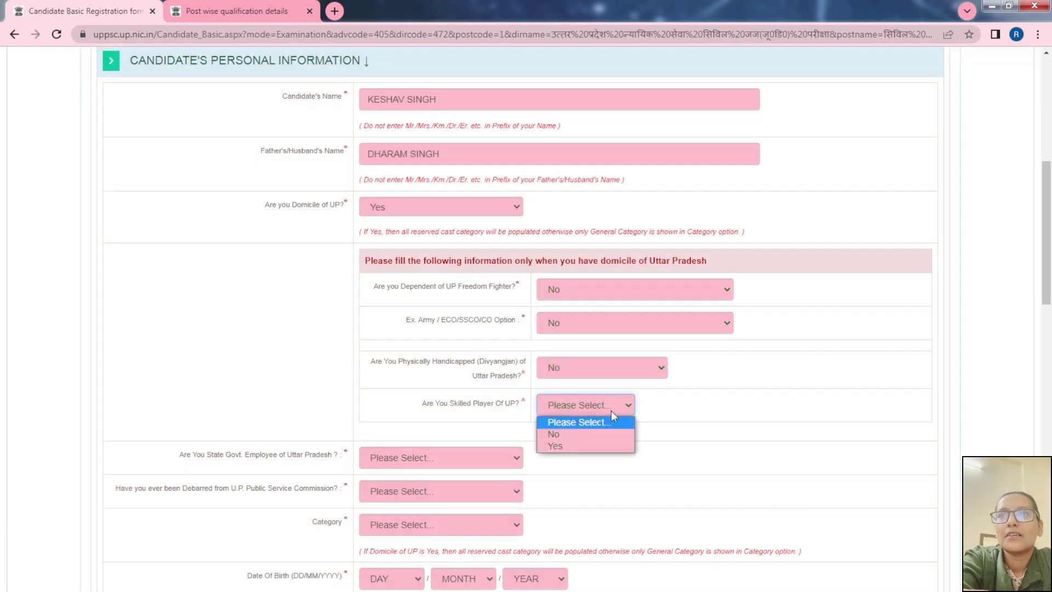
click(600, 434)
scroll(509, 433, down, 2)
Answer No to being a state government employee and to having been debarred by UPPSC.
click(498, 336)
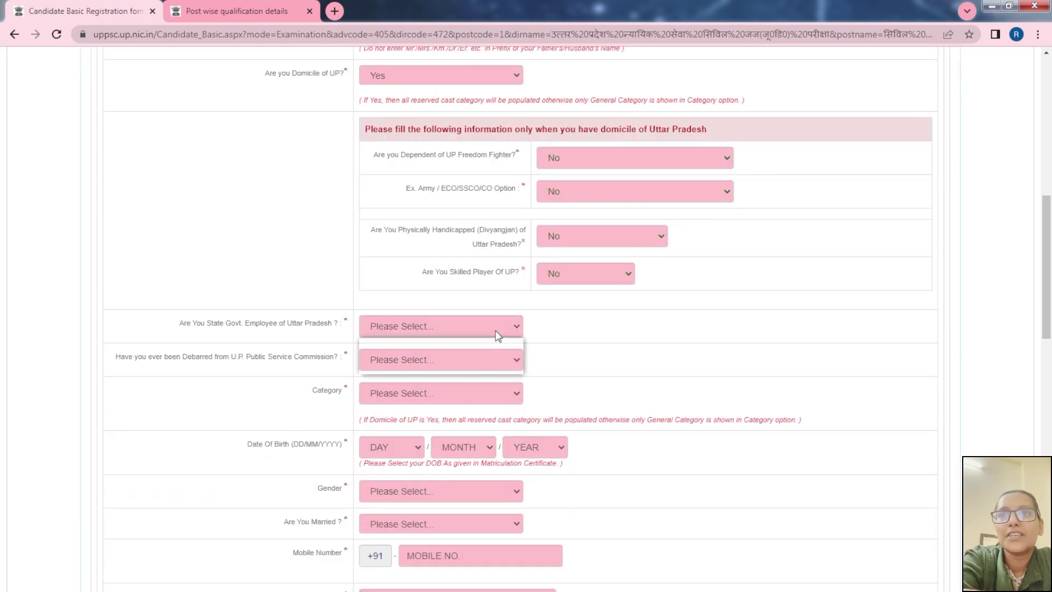
click(464, 356)
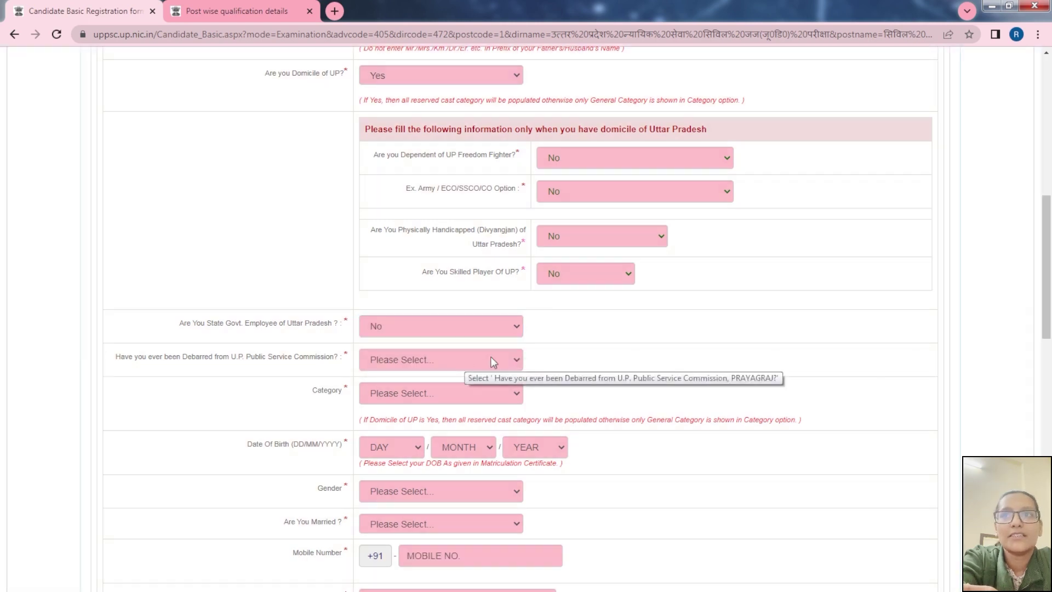
click(492, 359)
click(471, 389)
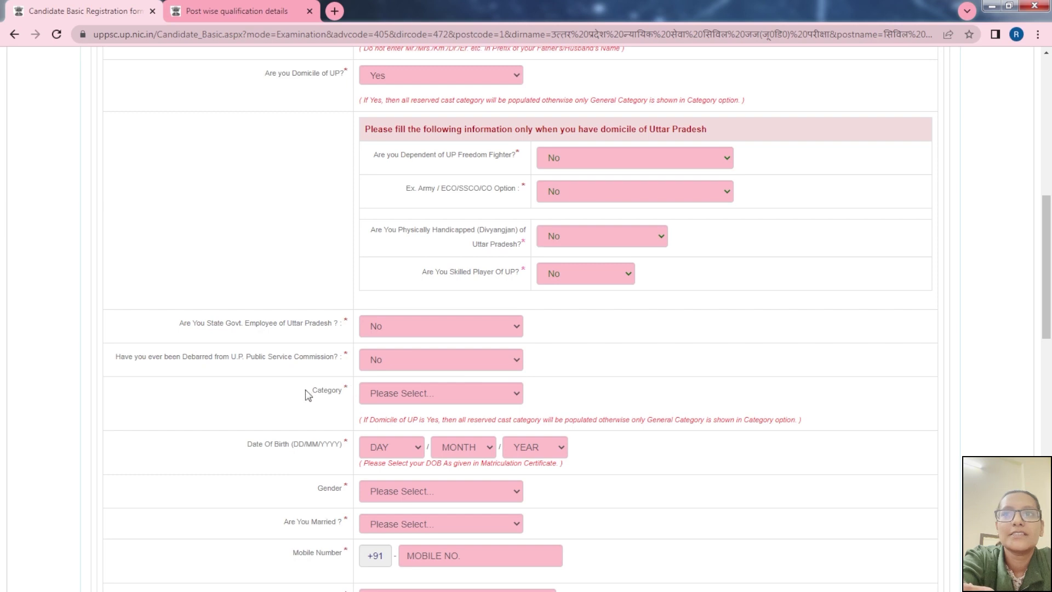
drag(316, 391, 351, 394)
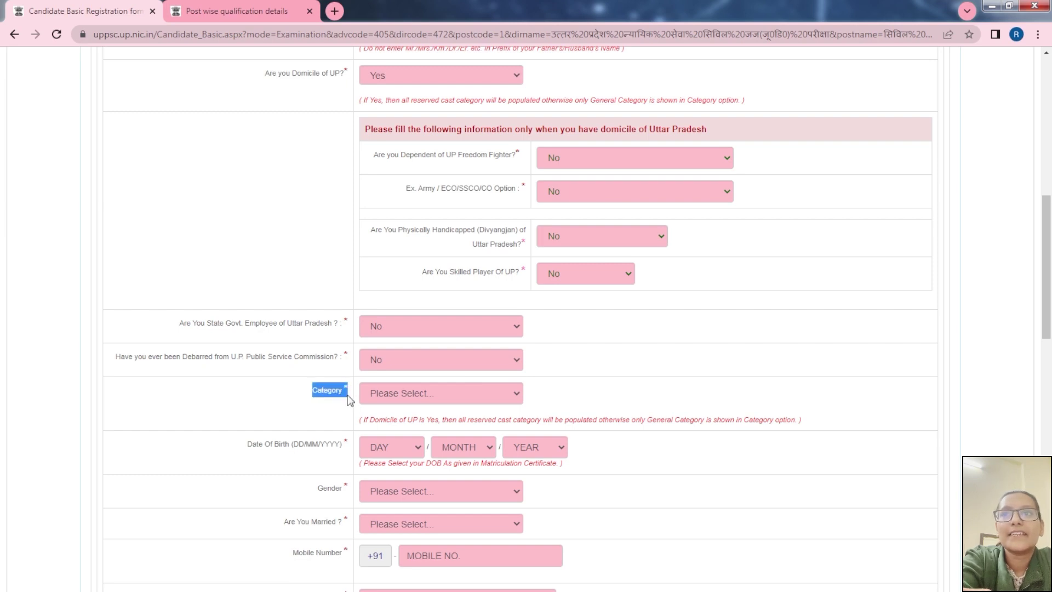
drag(270, 73, 360, 76)
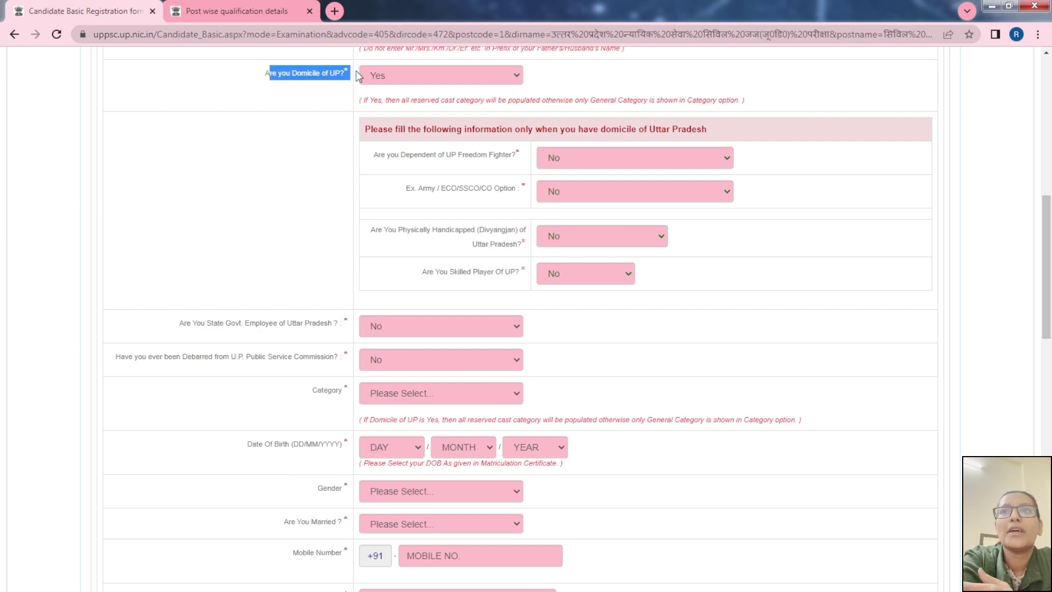
Set the category to अनुसूचित जाति (Scheduled Caste).
click(441, 396)
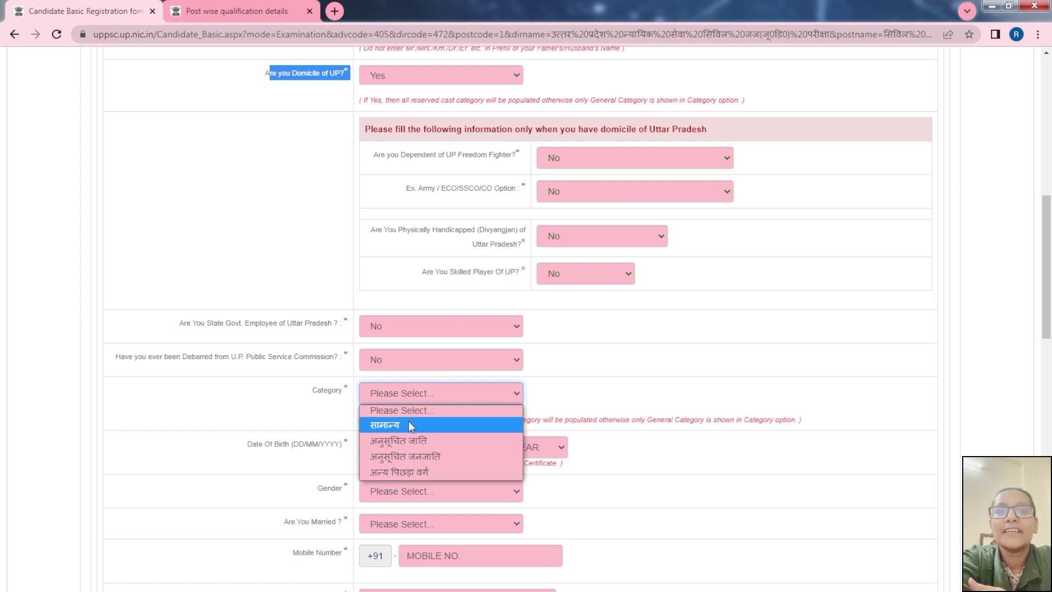
click(412, 441)
click(456, 400)
click(674, 447)
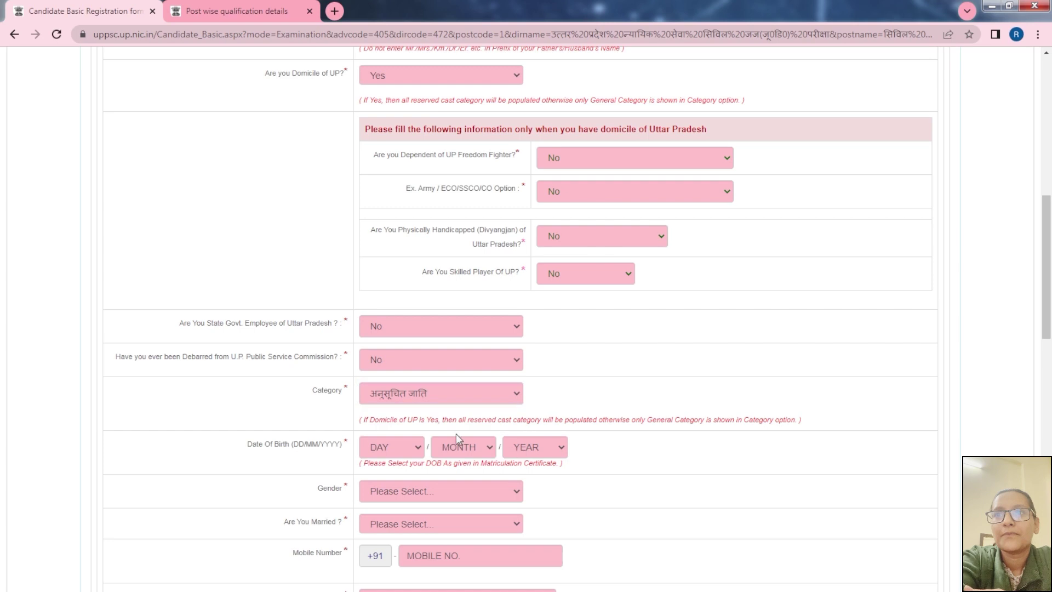
scroll(456, 433, down, 2)
Set the date of birth to 14 May 1991 and gender to पुरुष.
click(411, 316)
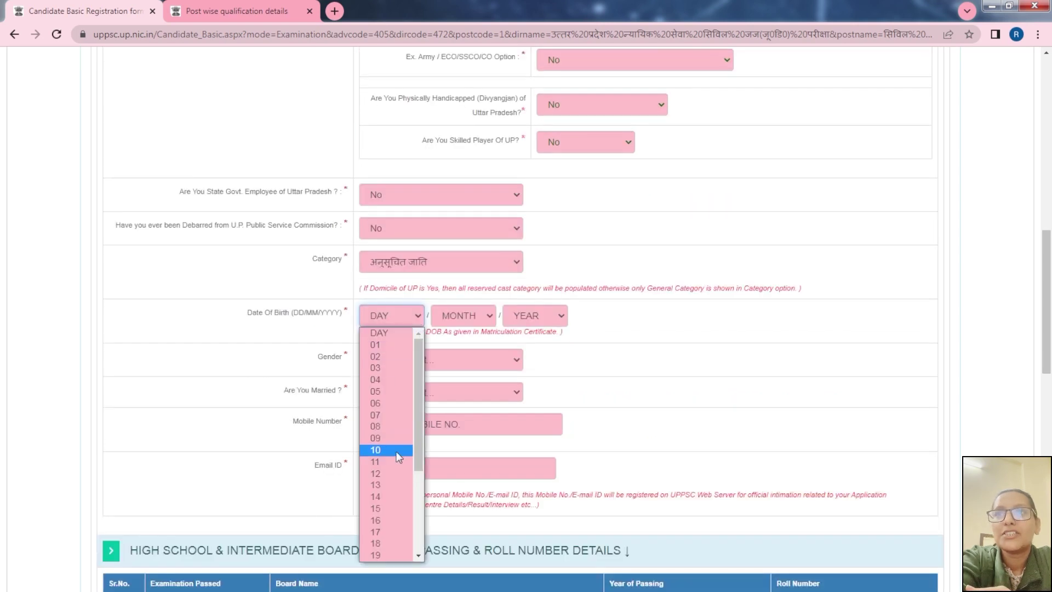
click(391, 493)
click(459, 315)
click(464, 394)
click(537, 314)
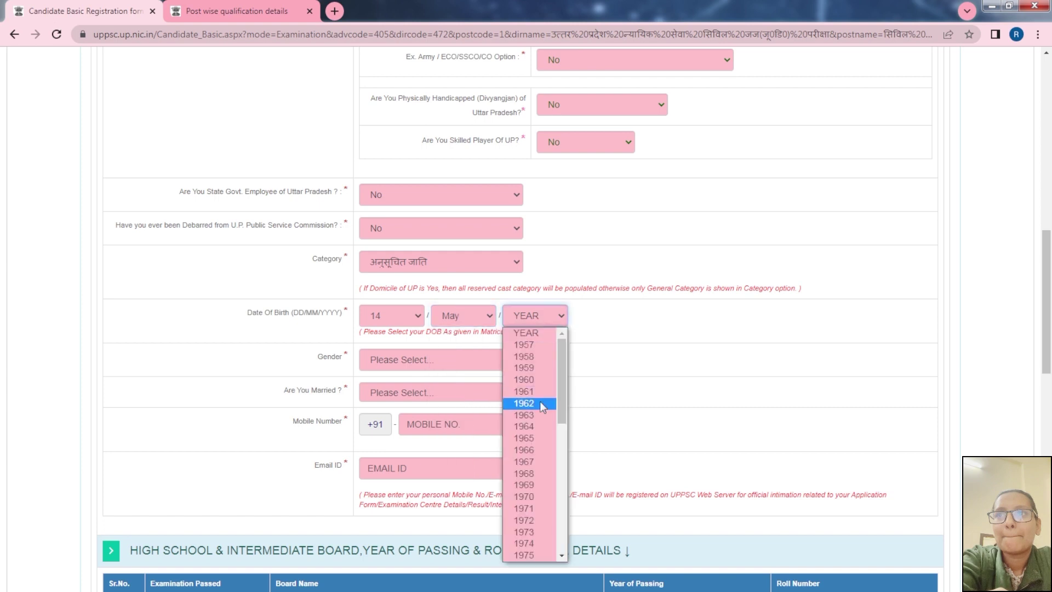
scroll(542, 510, down, 3)
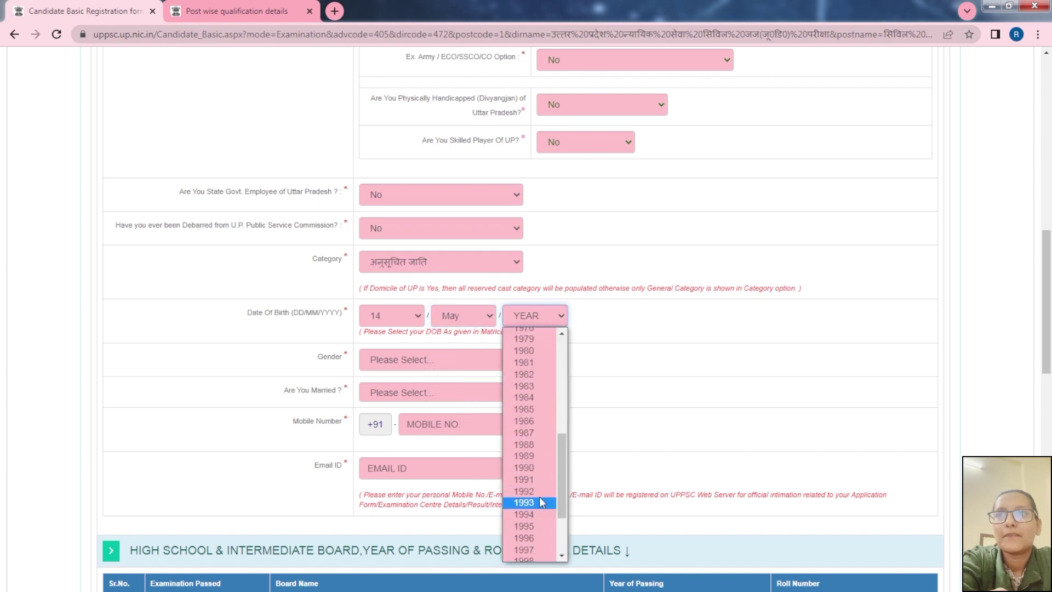
click(540, 480)
click(434, 360)
click(446, 405)
Mark marital status as No and enter the mobile number and e-mail address.
click(476, 391)
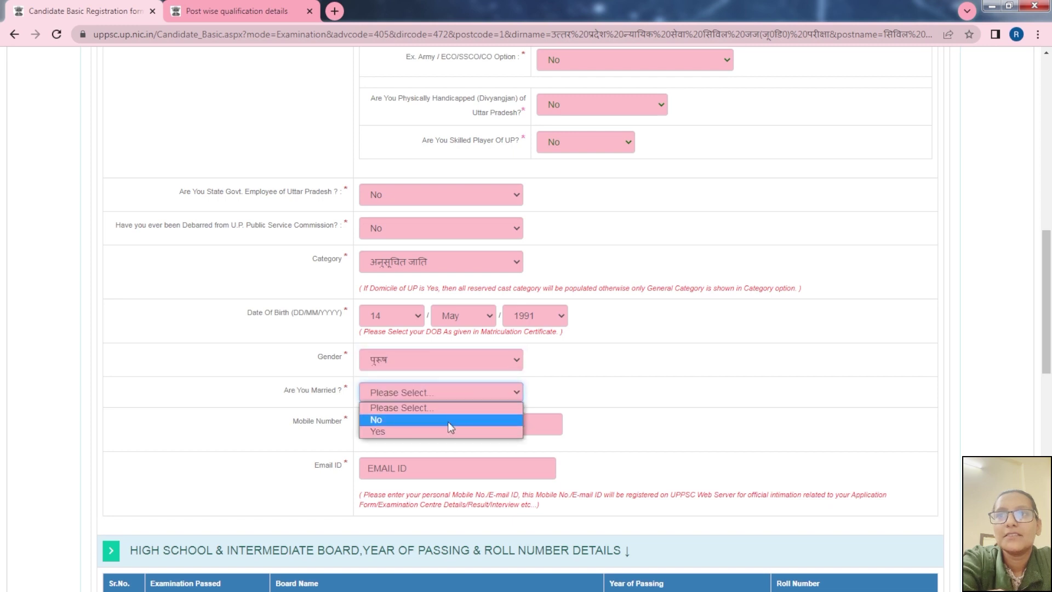
click(448, 422)
click(470, 424)
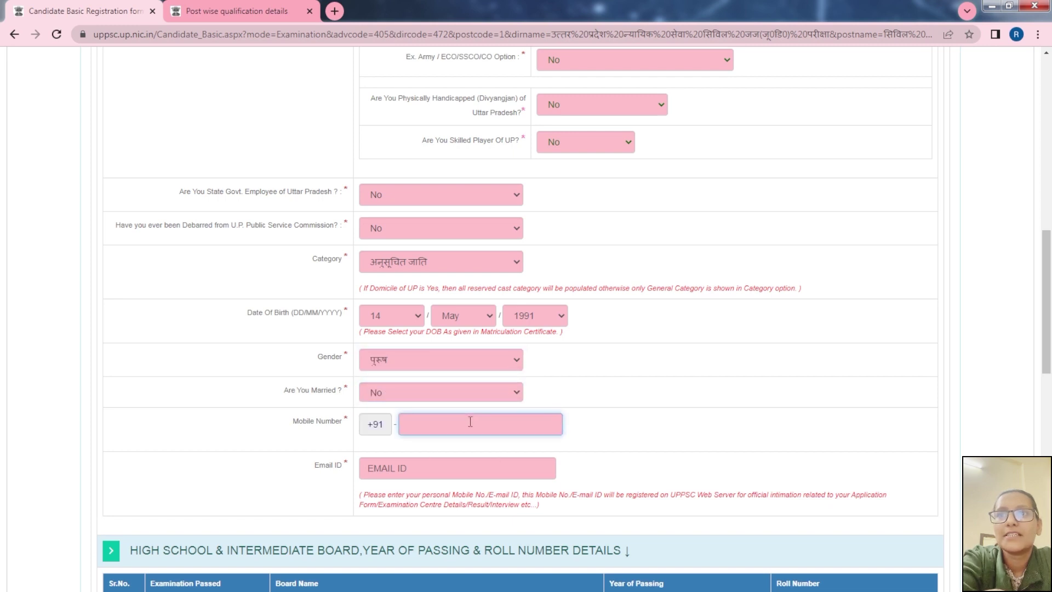
drag(290, 422, 359, 481)
click(461, 428)
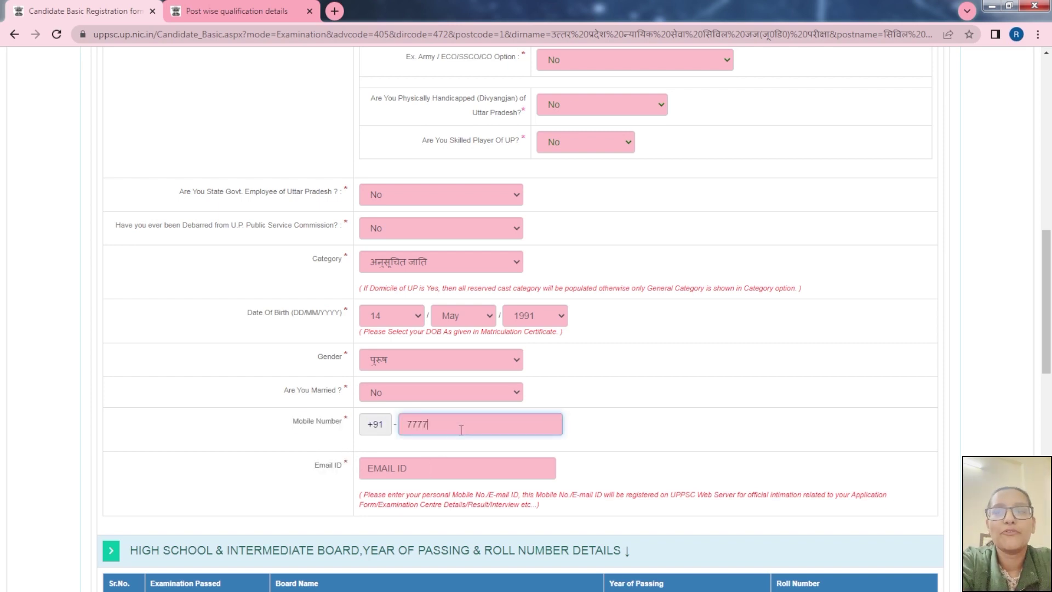
click(443, 464)
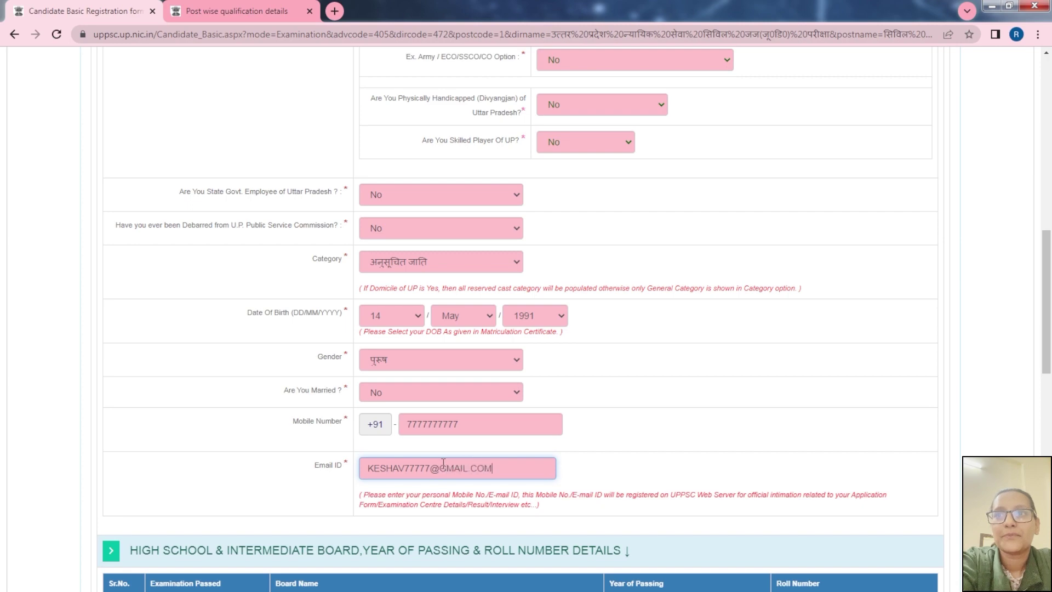
scroll(444, 464, down, 6)
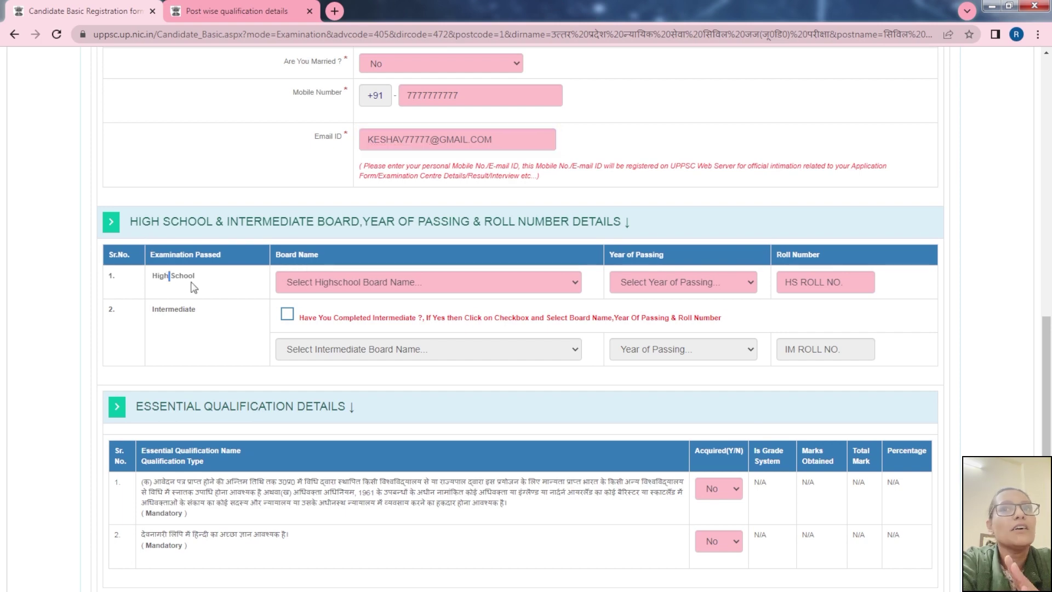
Record High School as CENTRAL BOARD OF SECONDARY EDUCATION, passed 2008, with its roll number.
drag(195, 277, 164, 276)
click(403, 283)
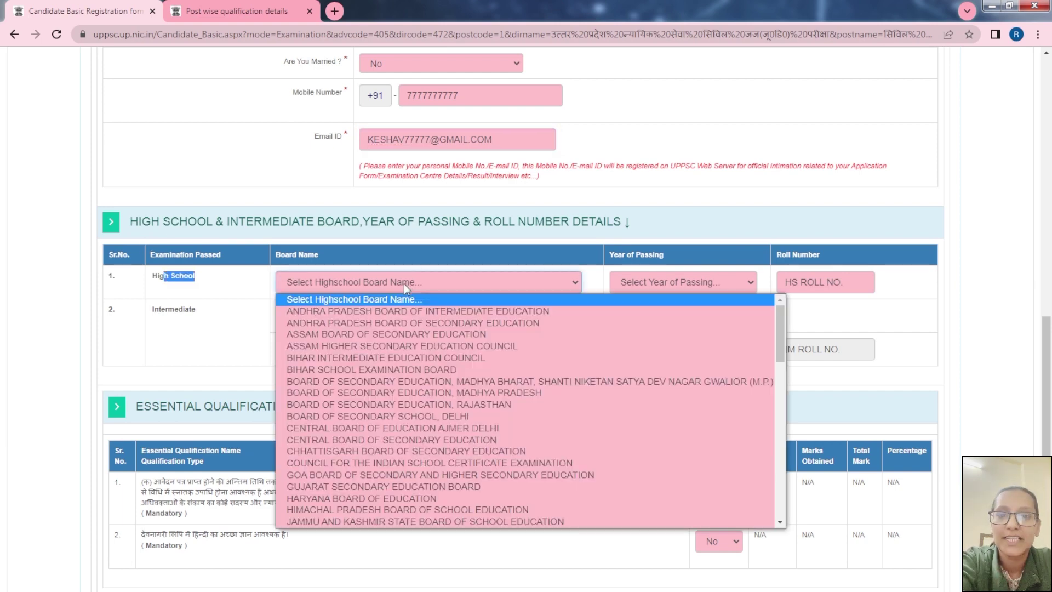
click(414, 441)
click(654, 285)
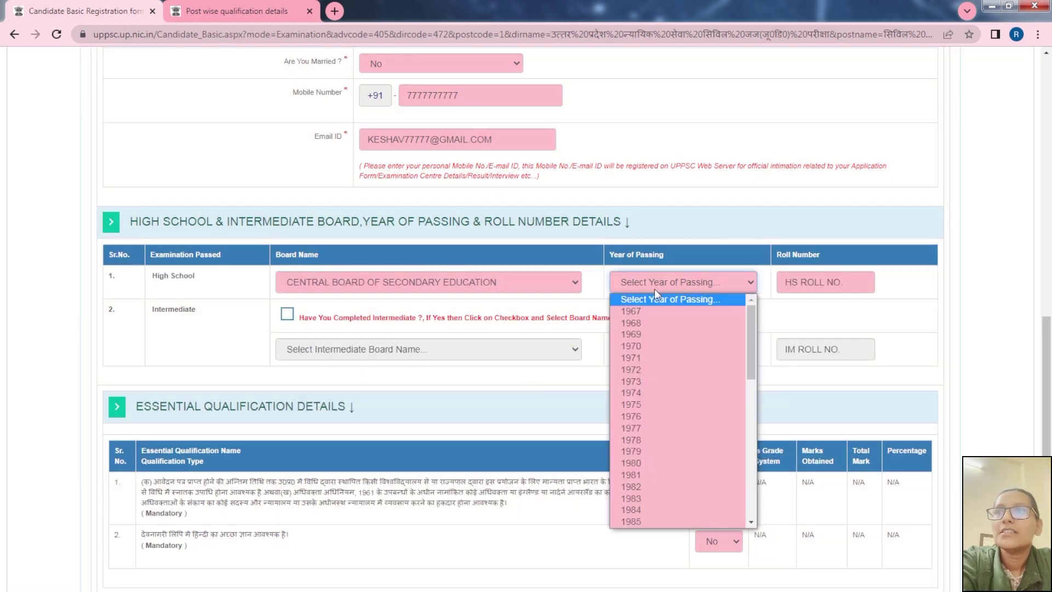
scroll(683, 433, down, 10)
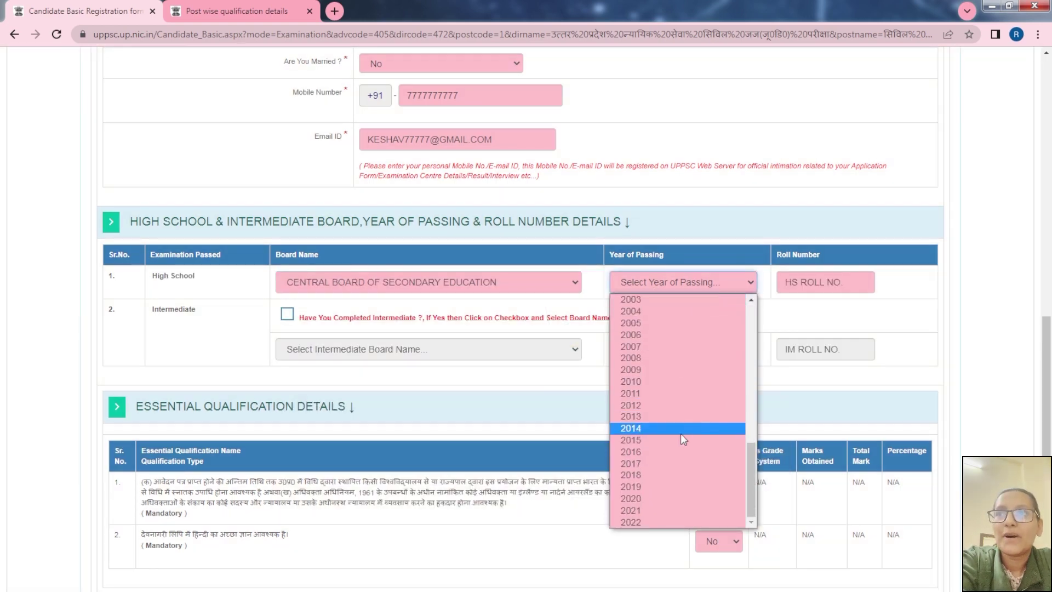
click(685, 356)
click(821, 291)
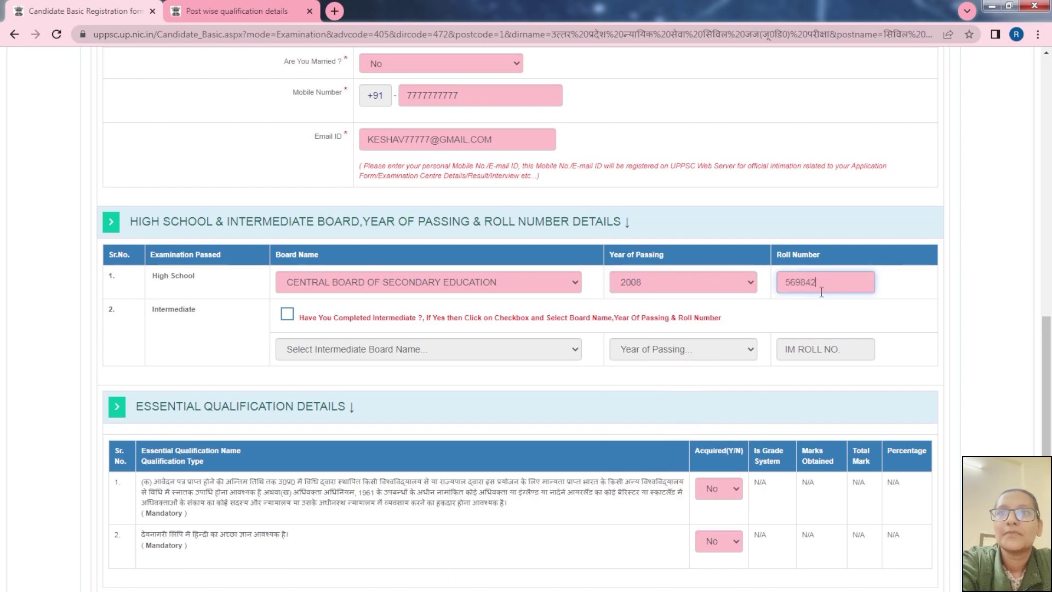
Tick Intermediate and record it as CENTRAL BOARD OF SECONDARY EDUCATION, passed 2010, with its roll number.
double_click(164, 309)
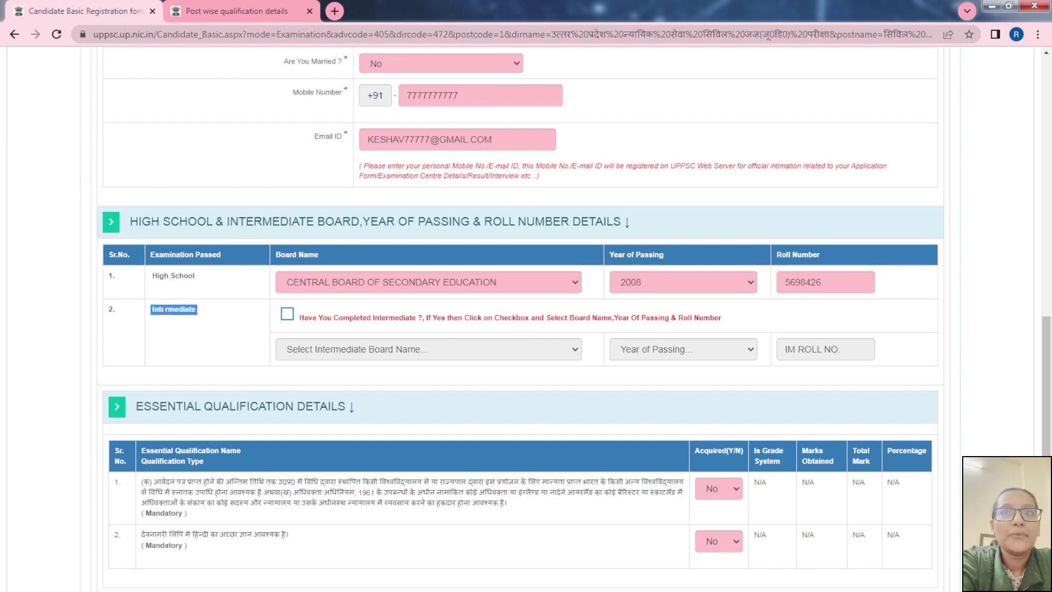
click(287, 314)
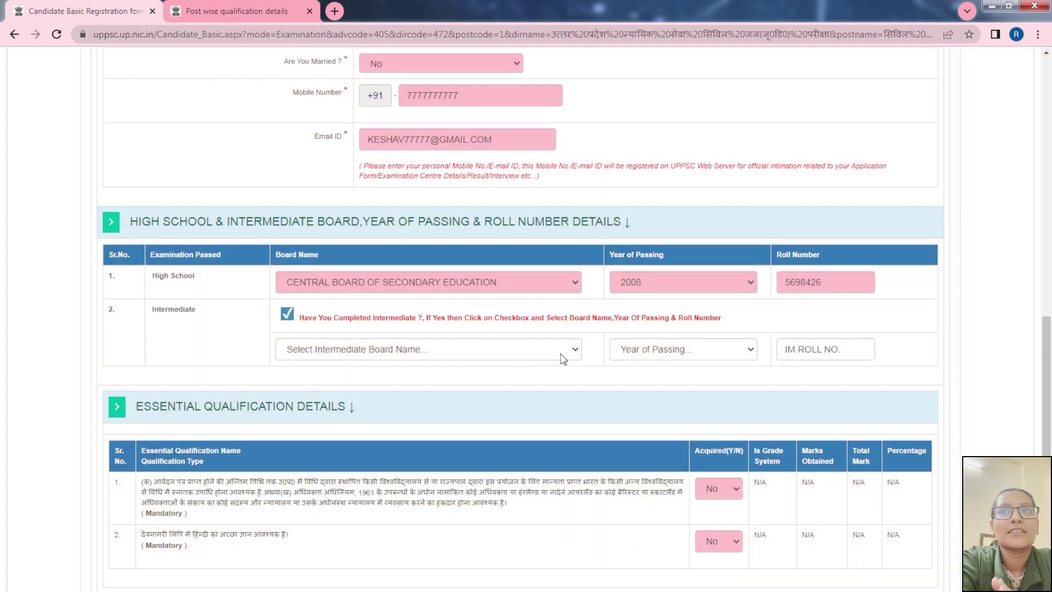
click(563, 353)
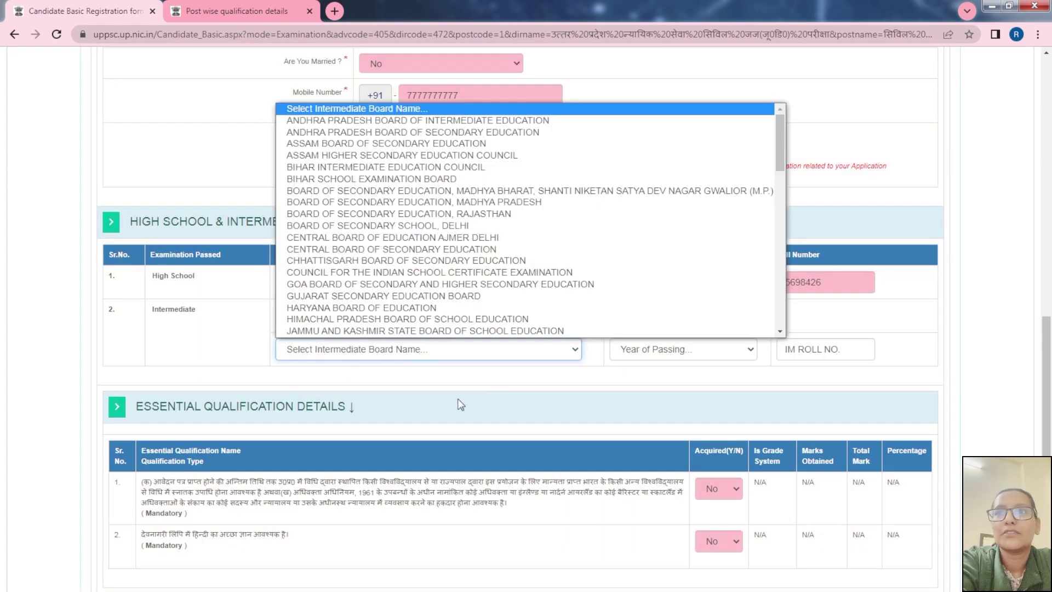
click(460, 249)
click(658, 351)
scroll(693, 302, down, 7)
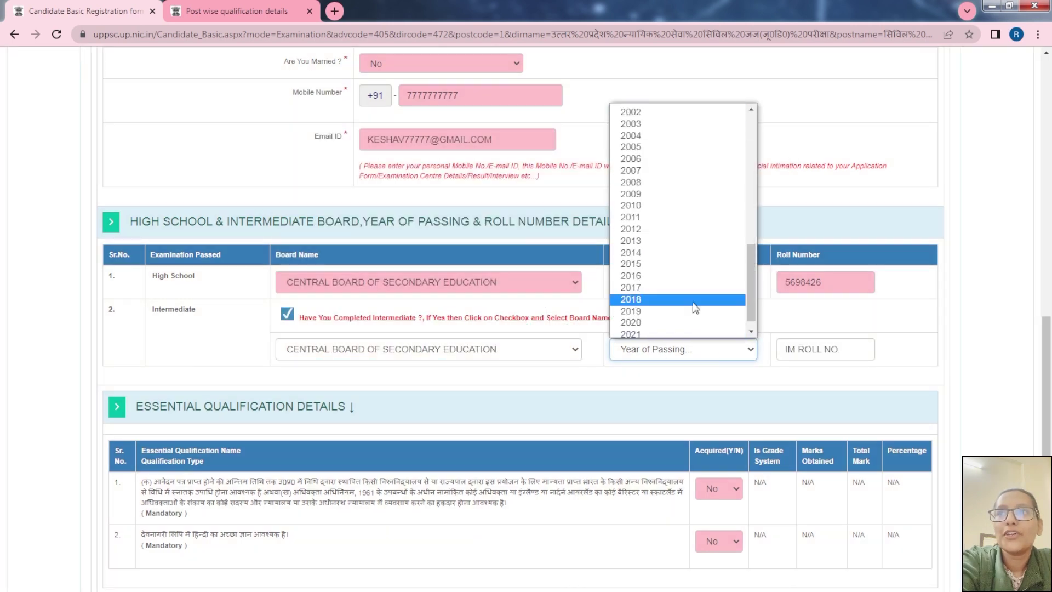
click(668, 190)
click(803, 350)
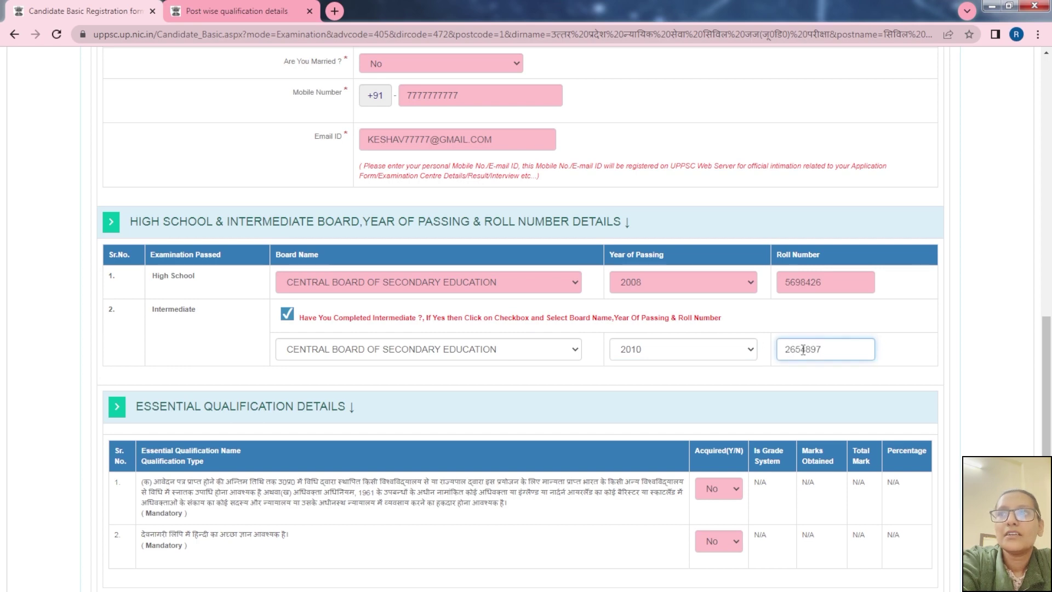
scroll(311, 435, down, 3)
Mark the law degree and Hindi knowledge qualifications as acquired (Yes).
click(718, 296)
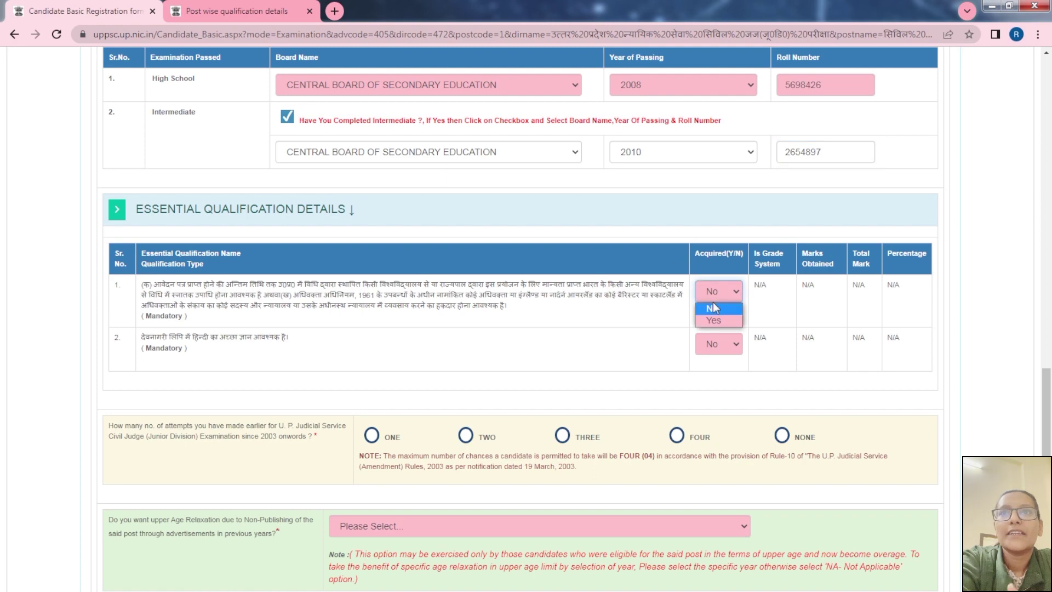
click(722, 320)
click(729, 345)
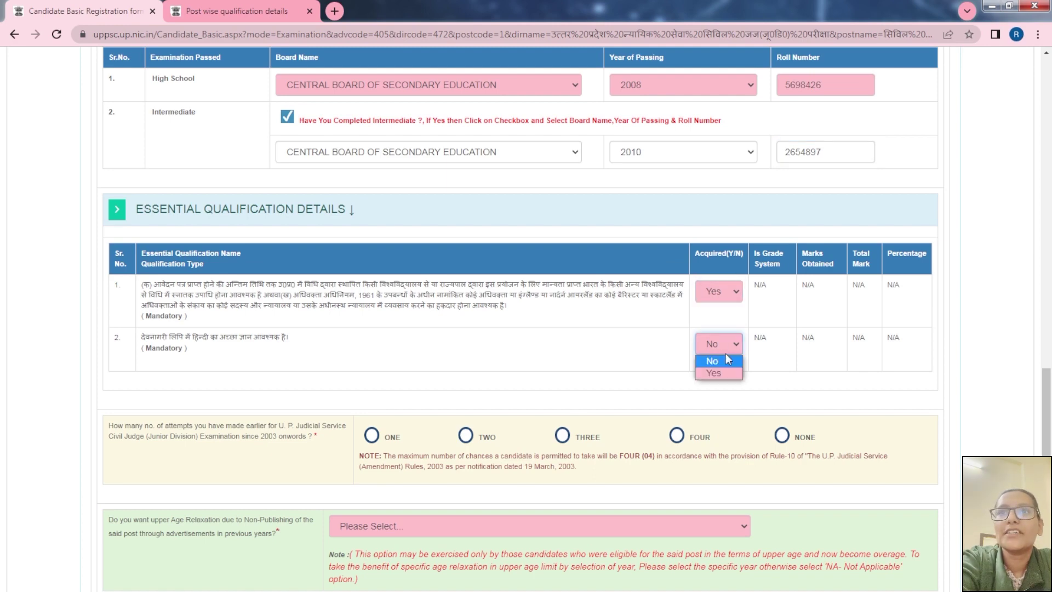
click(722, 373)
Highlight the previous Civil Judge attempts question, including the year 2003.
scroll(791, 352, down, 3)
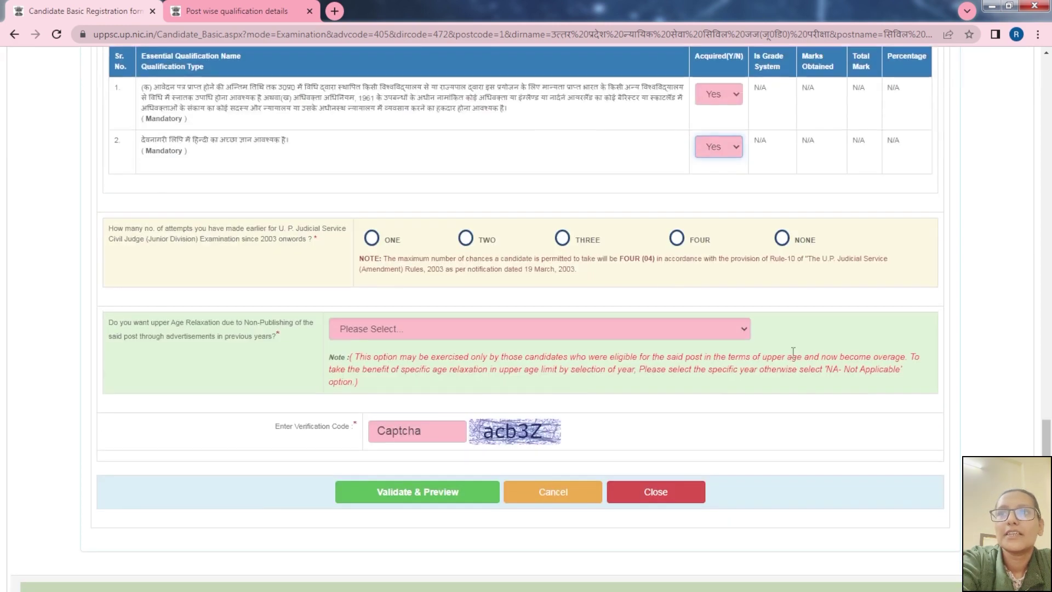
double_click(118, 239)
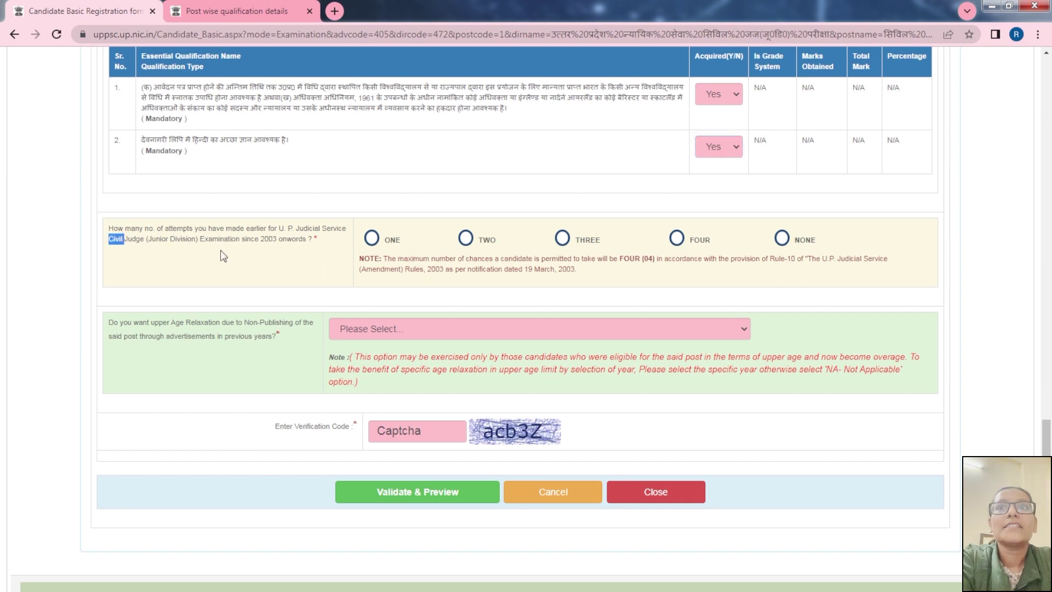
triple_click(223, 239)
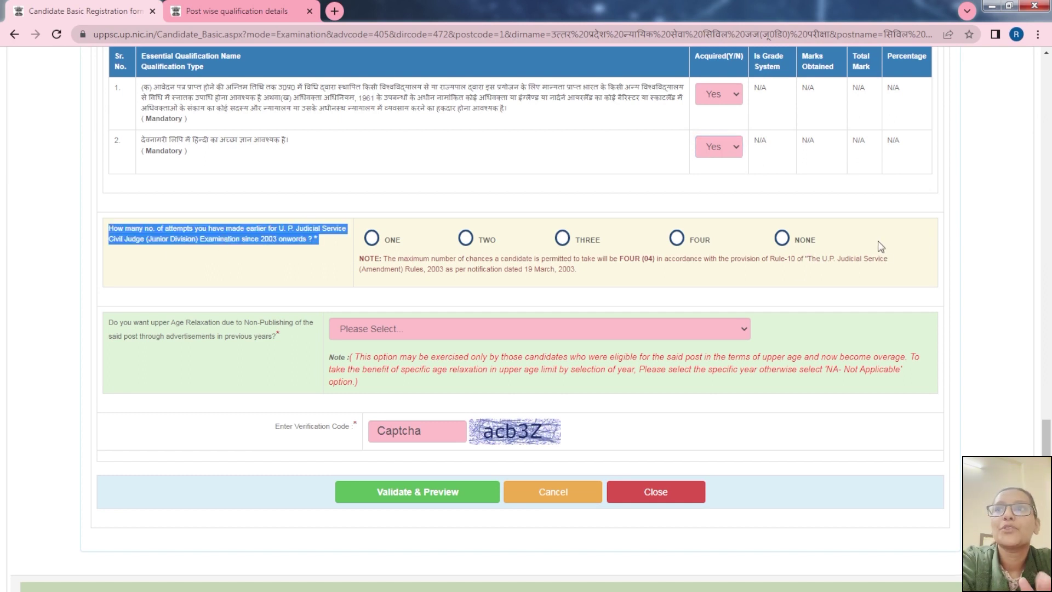
click(261, 243)
drag(265, 240, 286, 244)
Answer NONE for previous attempts, set age relaxation to NA - Not Applicable, enter the captcha and validate.
click(783, 239)
click(529, 328)
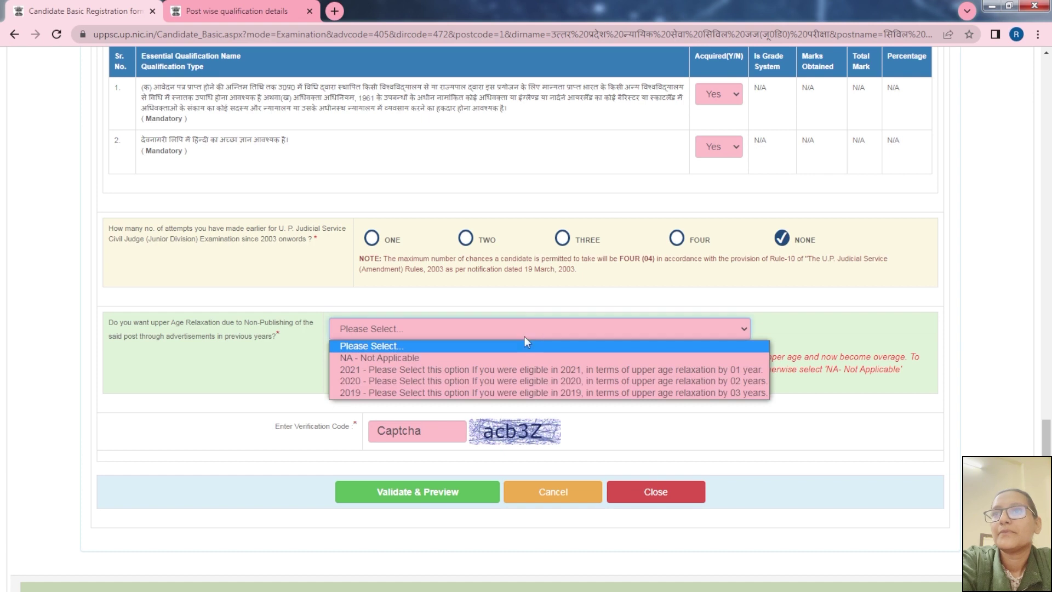
click(130, 335)
drag(108, 336, 243, 338)
click(400, 329)
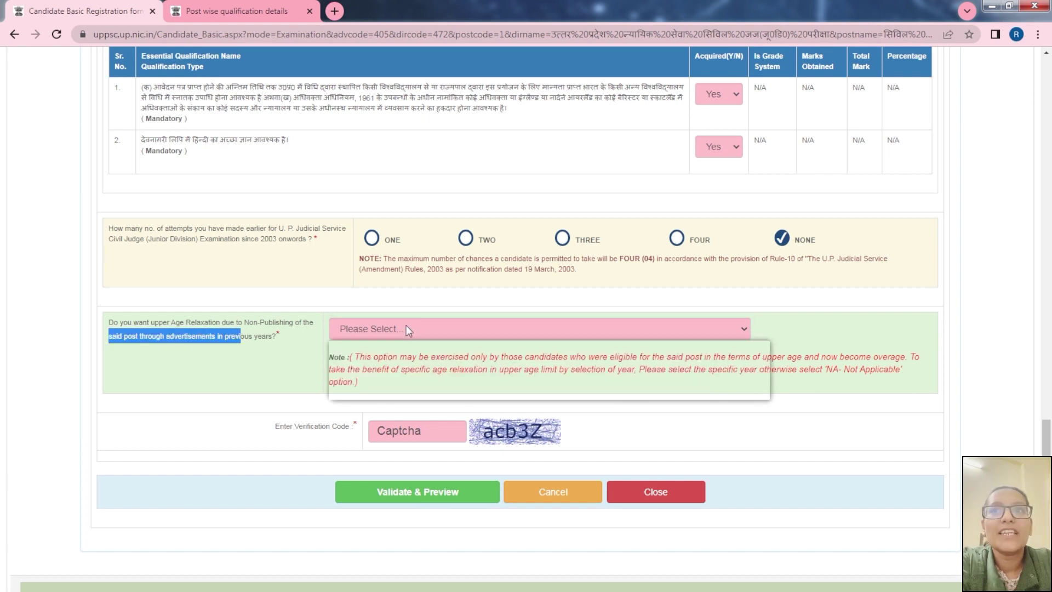
click(414, 356)
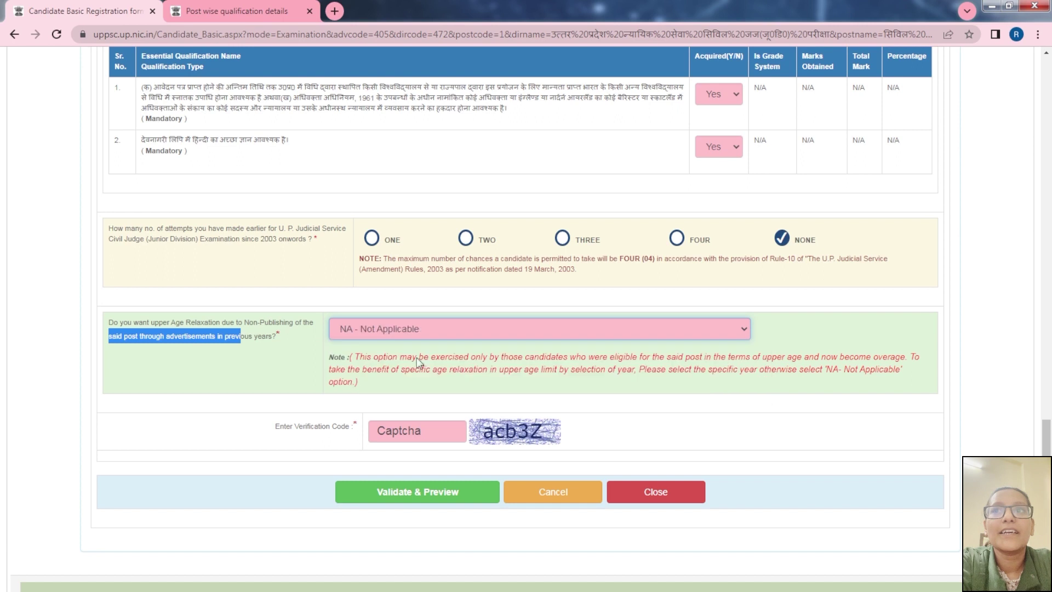
click(441, 426)
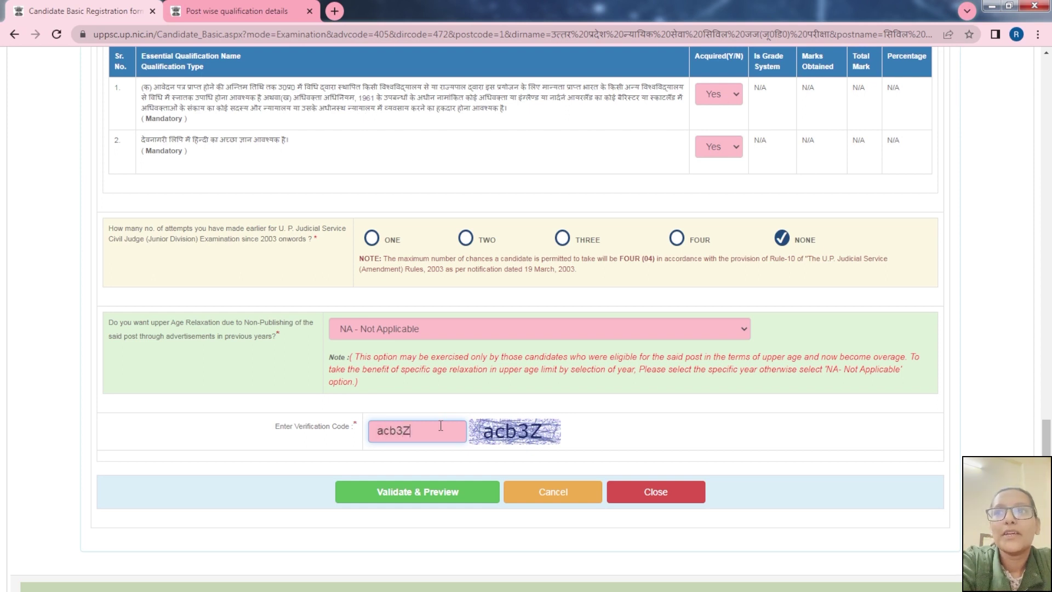
click(441, 491)
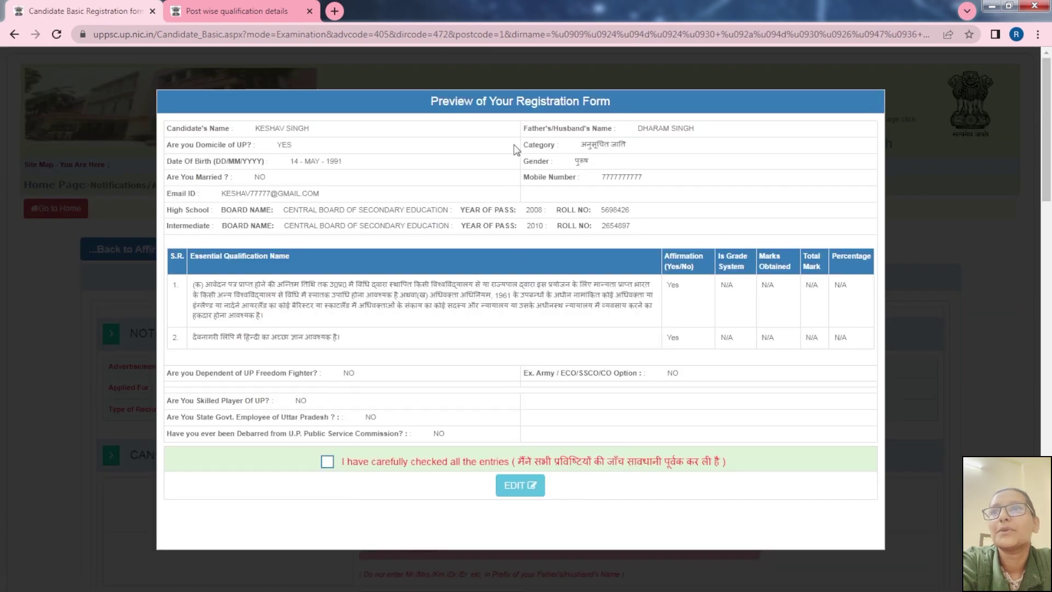
Tick 'I have carefully checked all the entries', submit the application and accept the confirmation.
drag(432, 102, 582, 114)
click(651, 173)
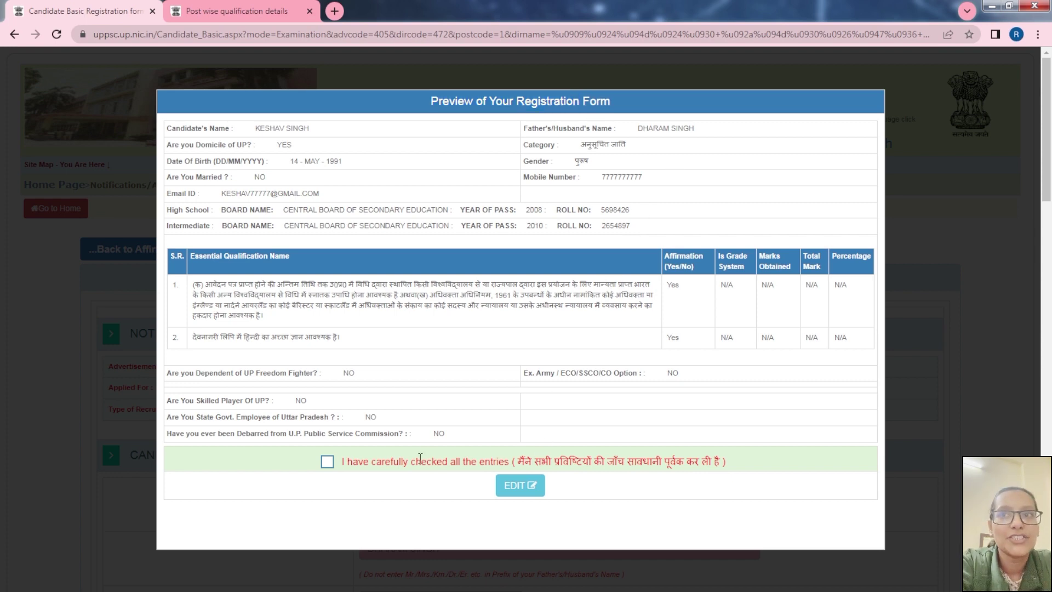
drag(345, 460, 499, 470)
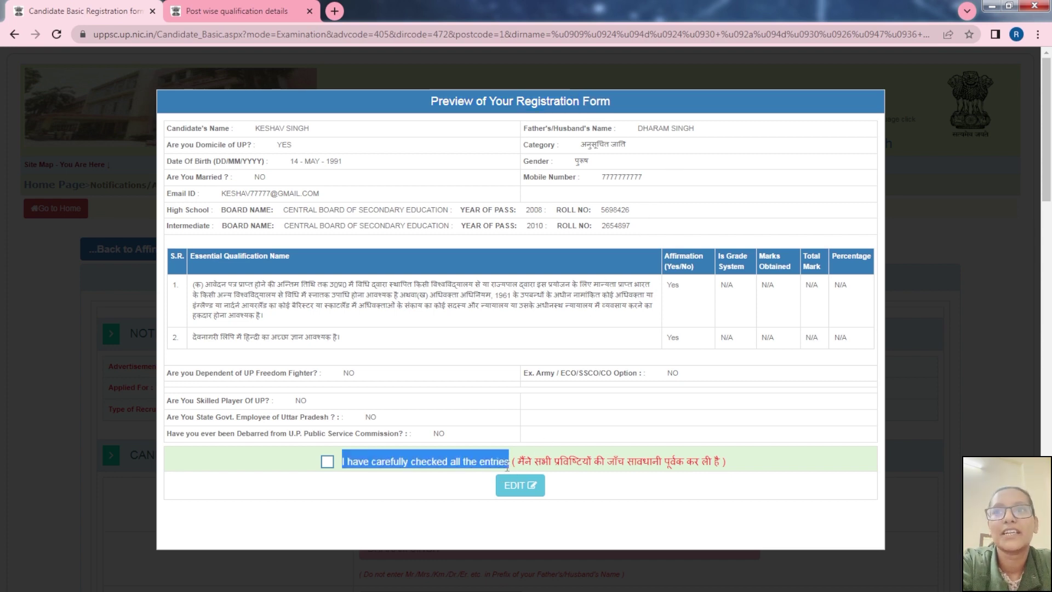
click(327, 462)
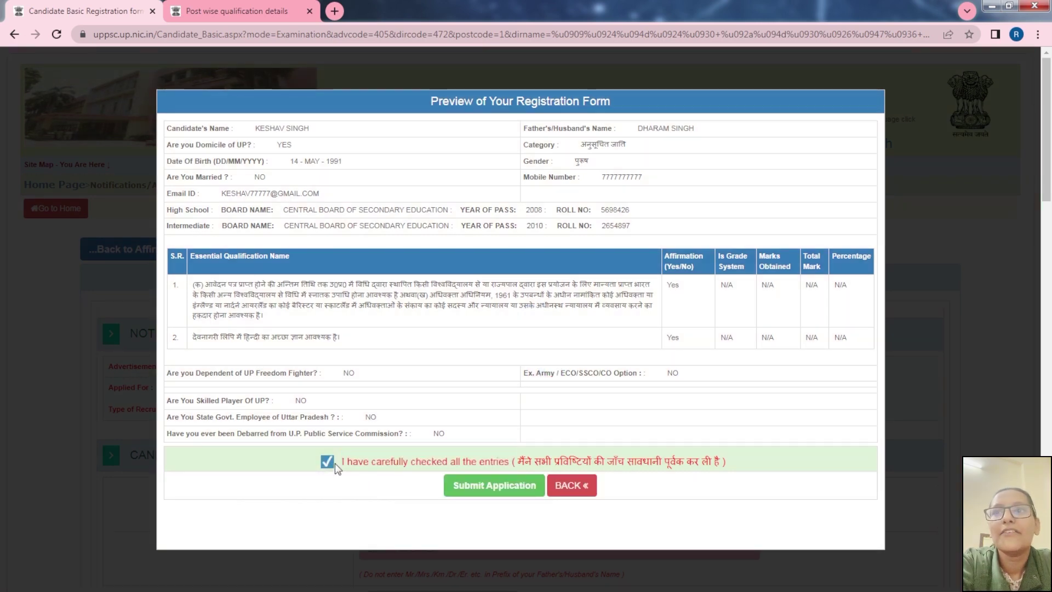
click(504, 488)
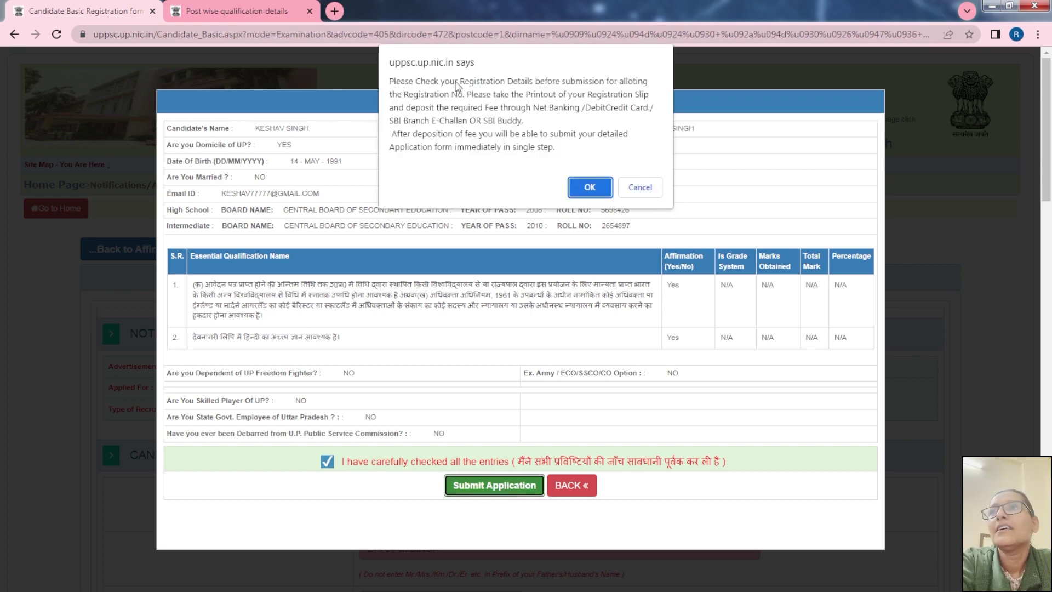
click(578, 192)
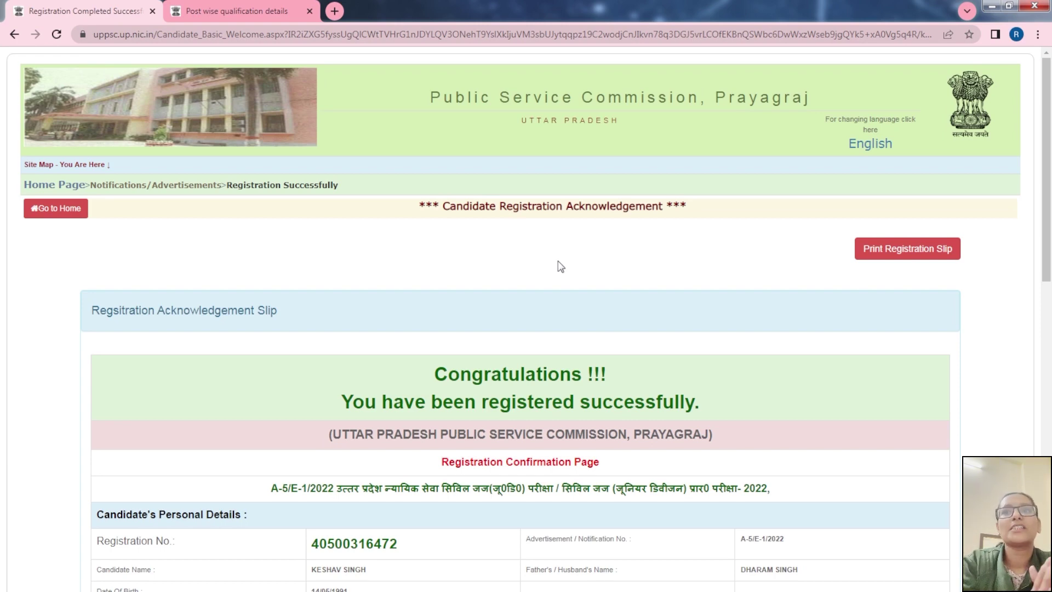
Review the ₹65 fee line on the acknowledgement slip and proceed to pay the fee.
scroll(557, 266, down, 3)
scroll(558, 260, down, 5)
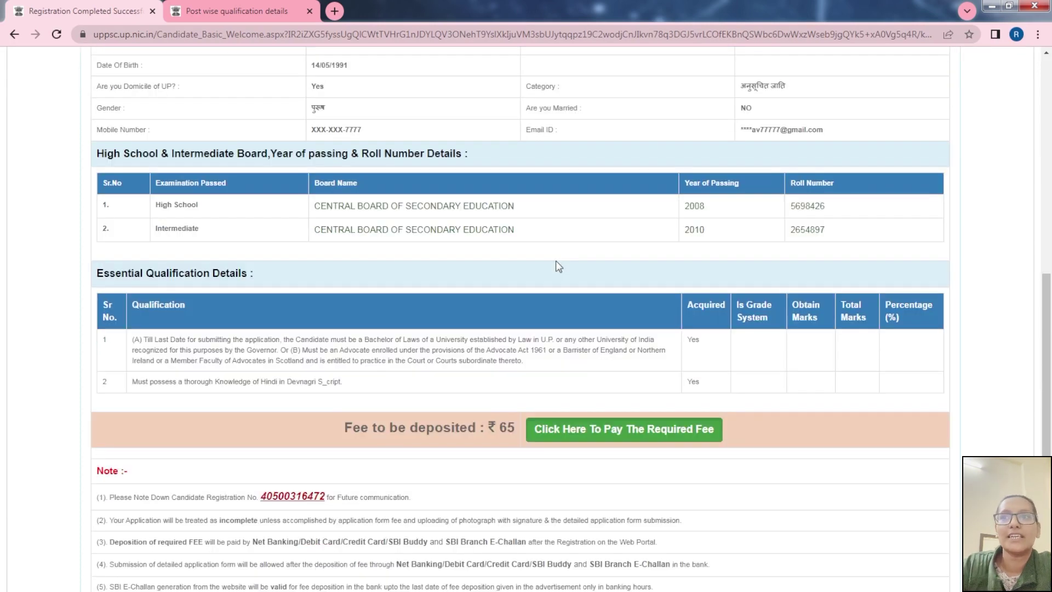
drag(341, 433, 589, 447)
click(669, 475)
click(635, 439)
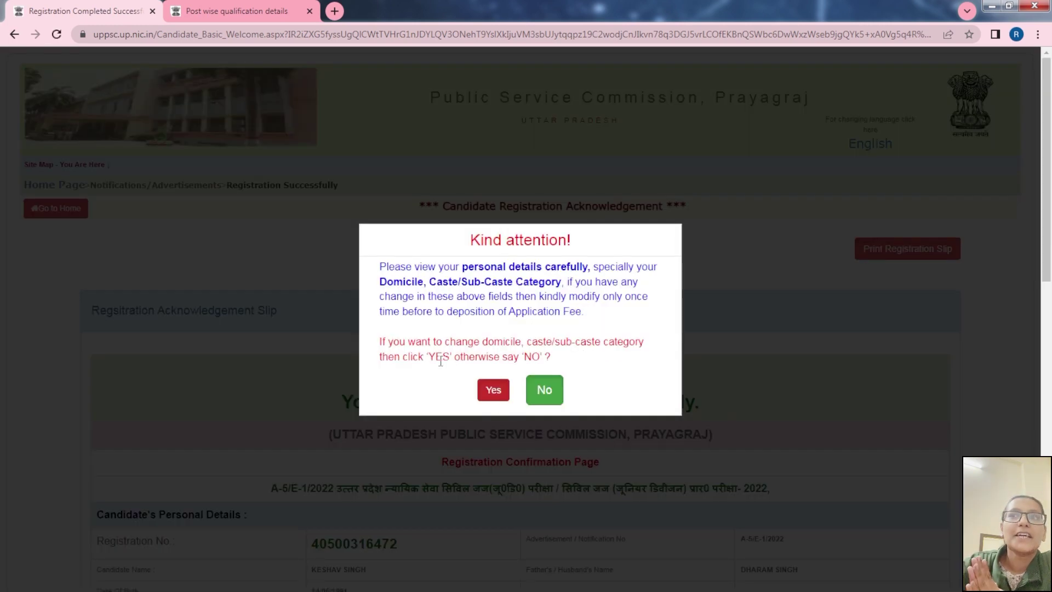
drag(384, 267, 559, 292)
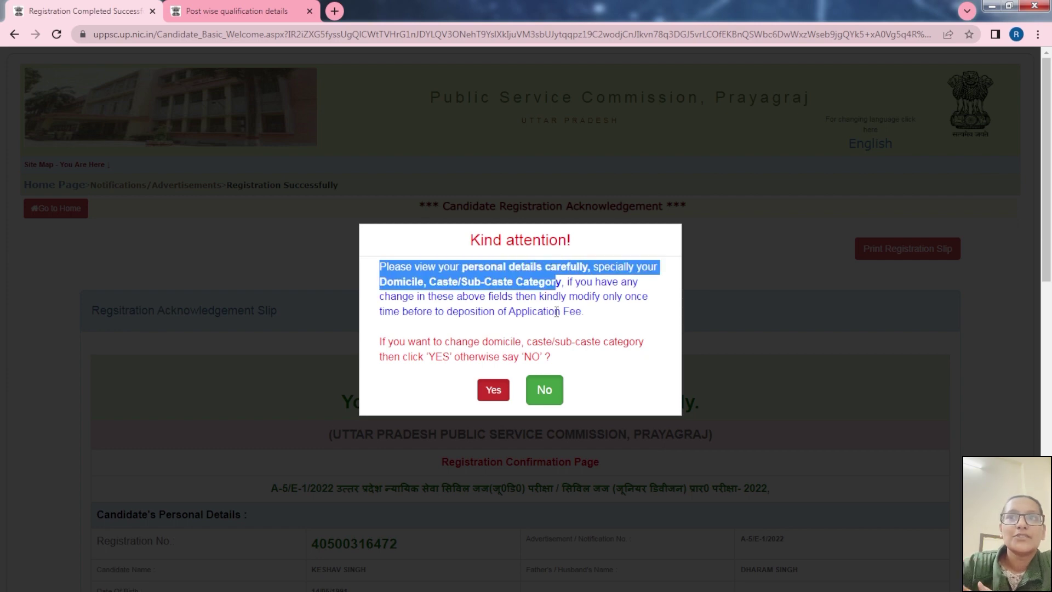
click(557, 311)
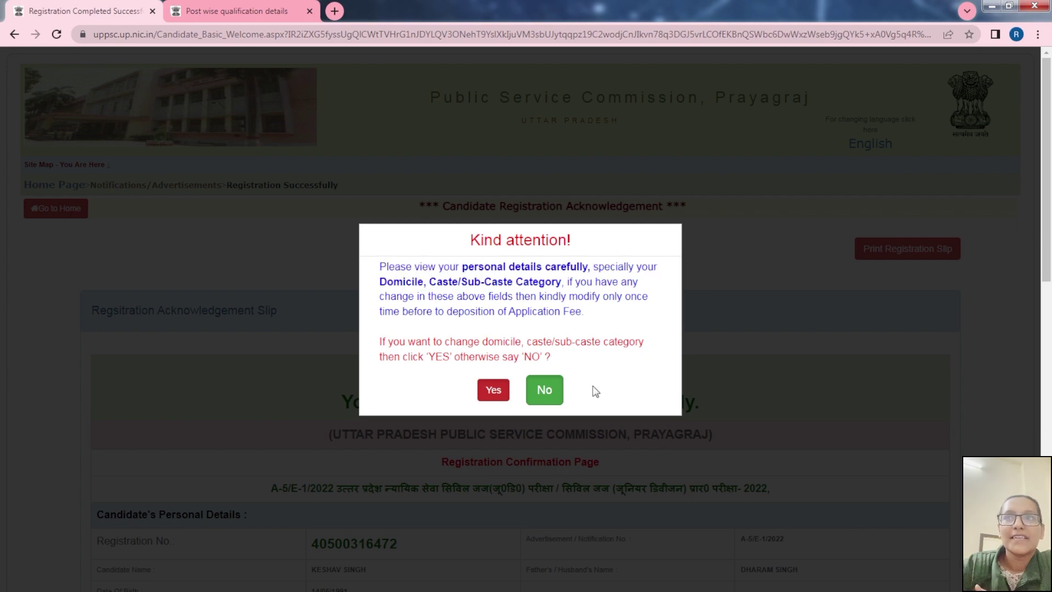
Keep domicile and category unchanged, choose State Bank MOPS and confirm the fee deposition.
click(544, 395)
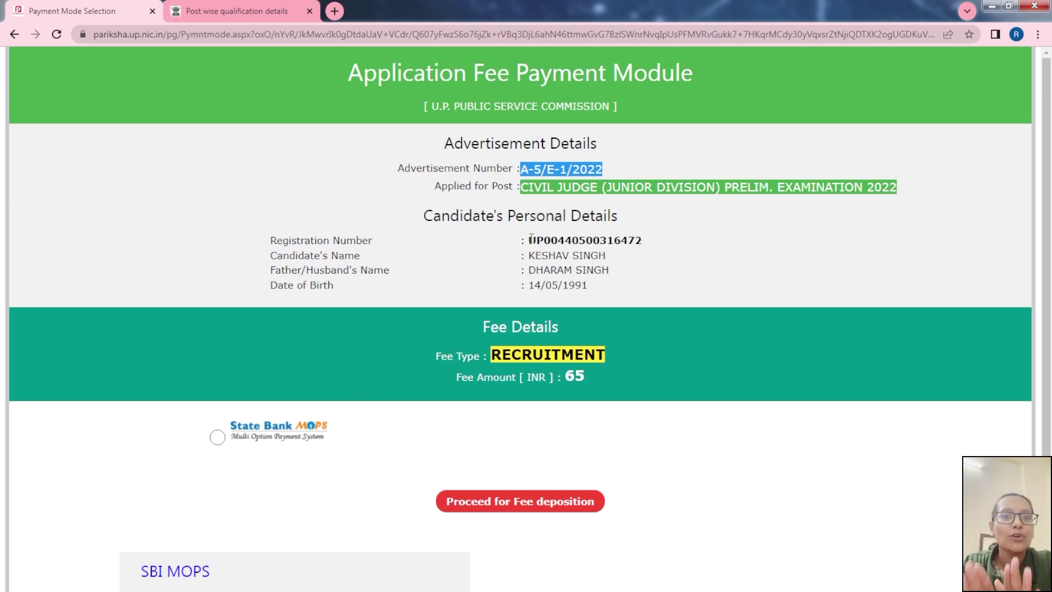
scroll(478, 321, down, 2)
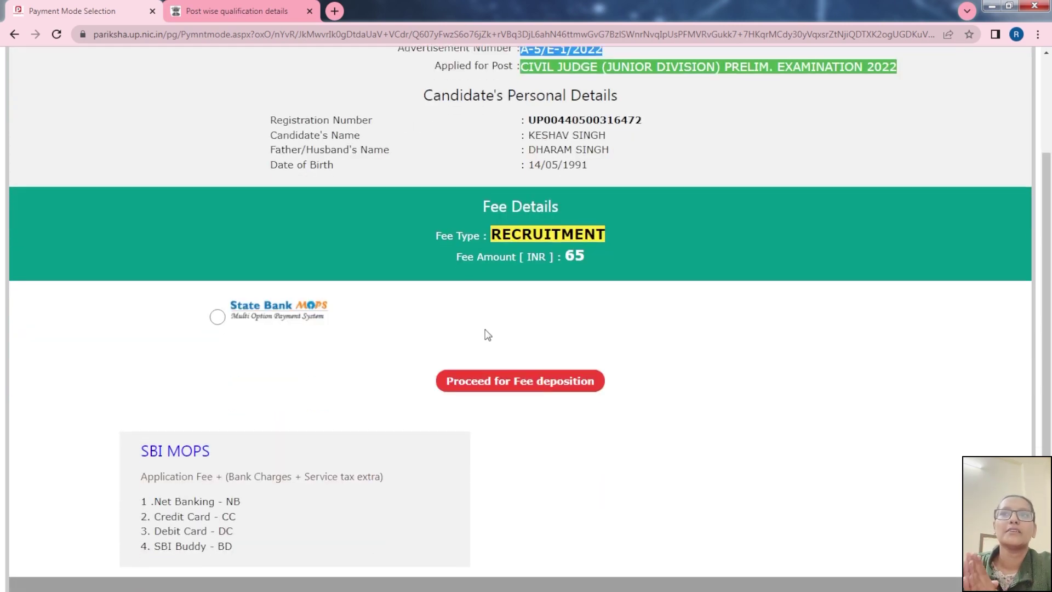
click(218, 317)
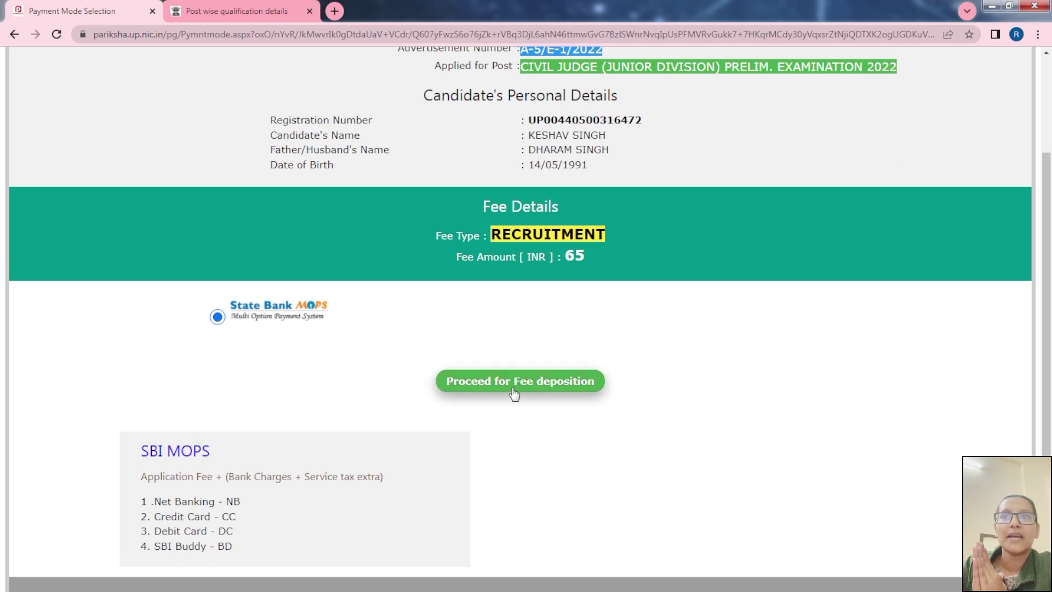
click(572, 387)
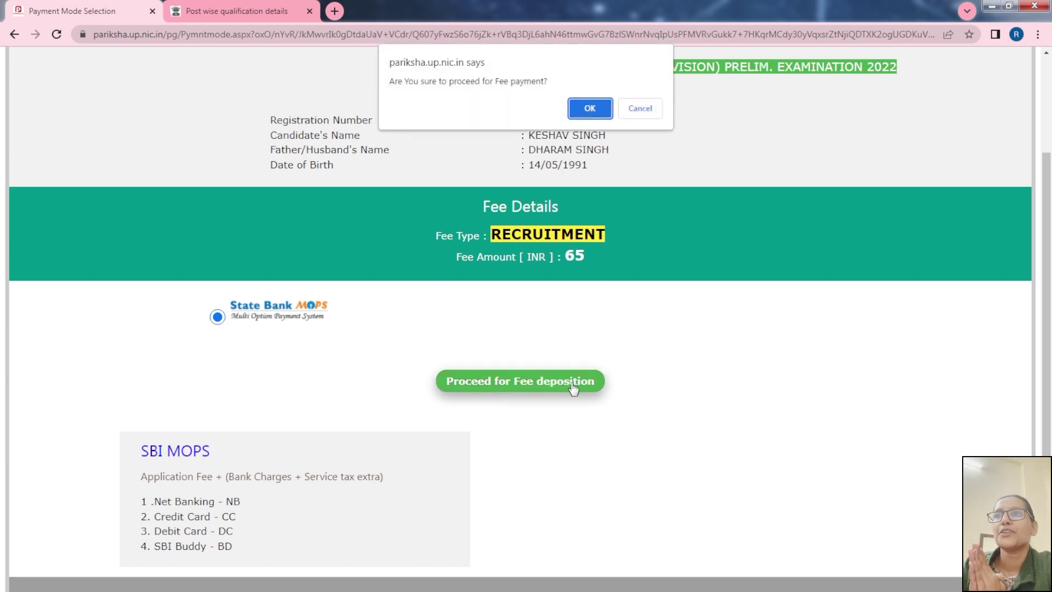
click(584, 107)
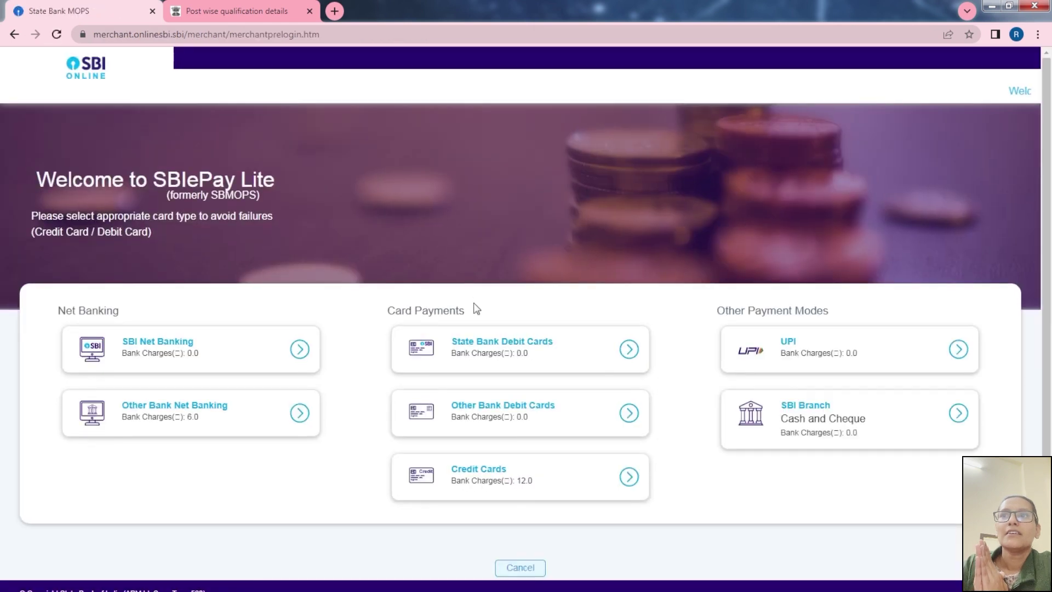
Review the Net Banking, Card Payments and Other Payment Modes options in SBI ePay Lite.
scroll(379, 350, down, 1)
scroll(379, 351, down, 1)
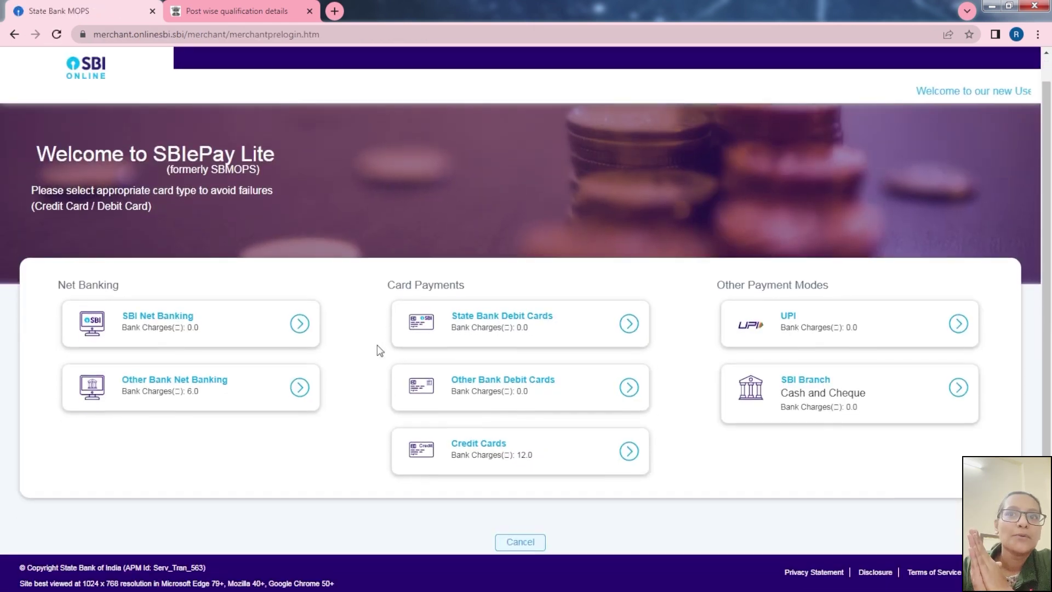
double_click(111, 288)
drag(466, 287, 388, 286)
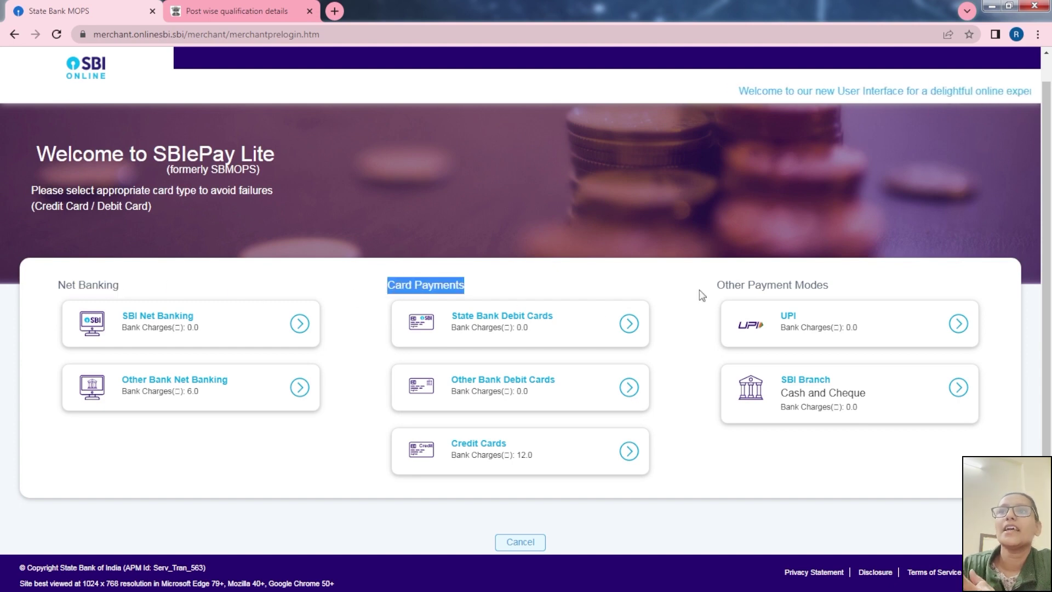
click(873, 294)
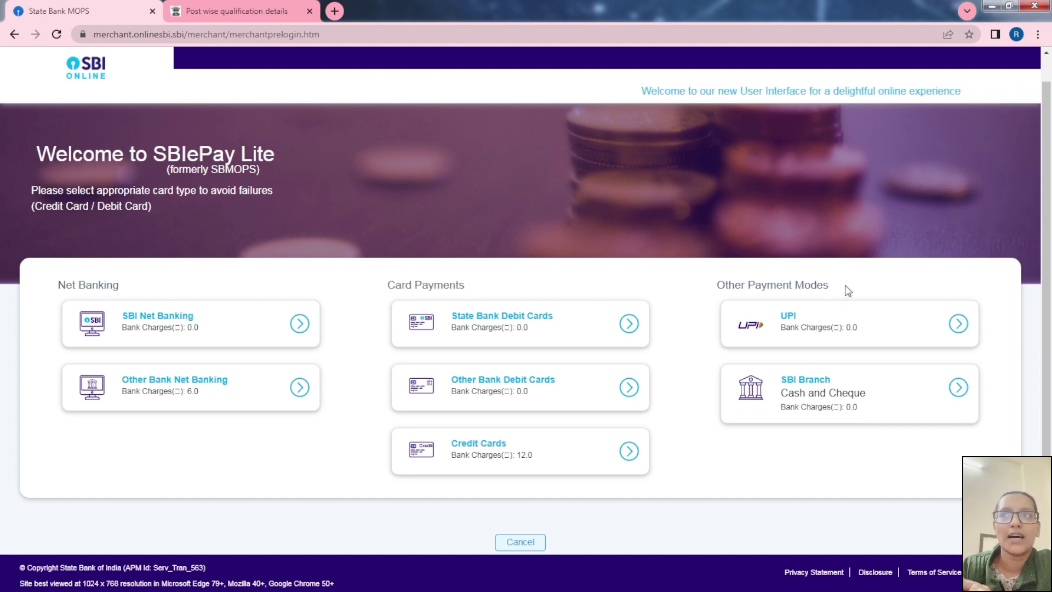
drag(832, 288, 818, 285)
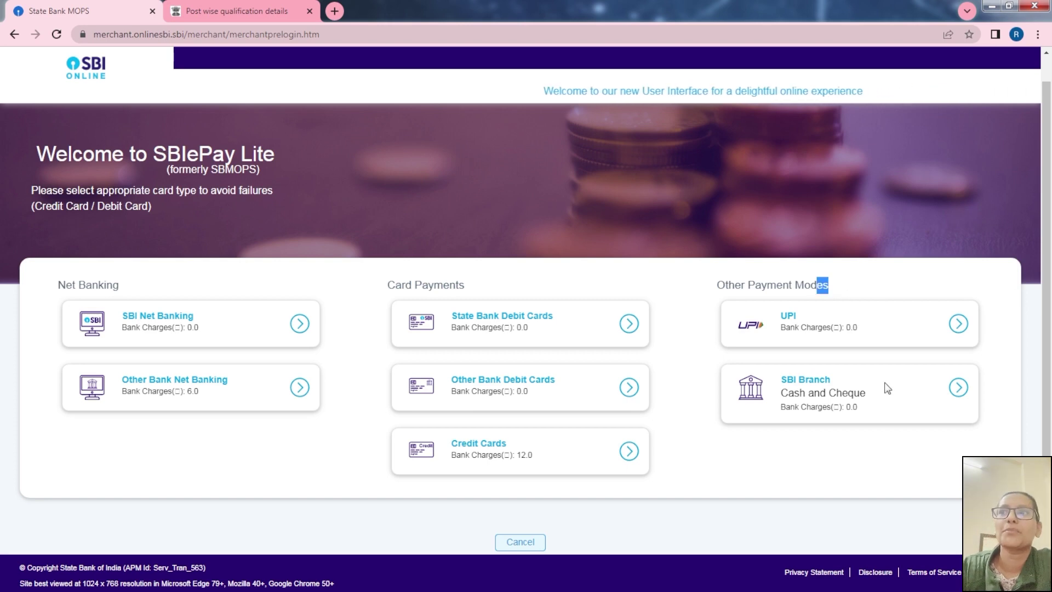
click(850, 296)
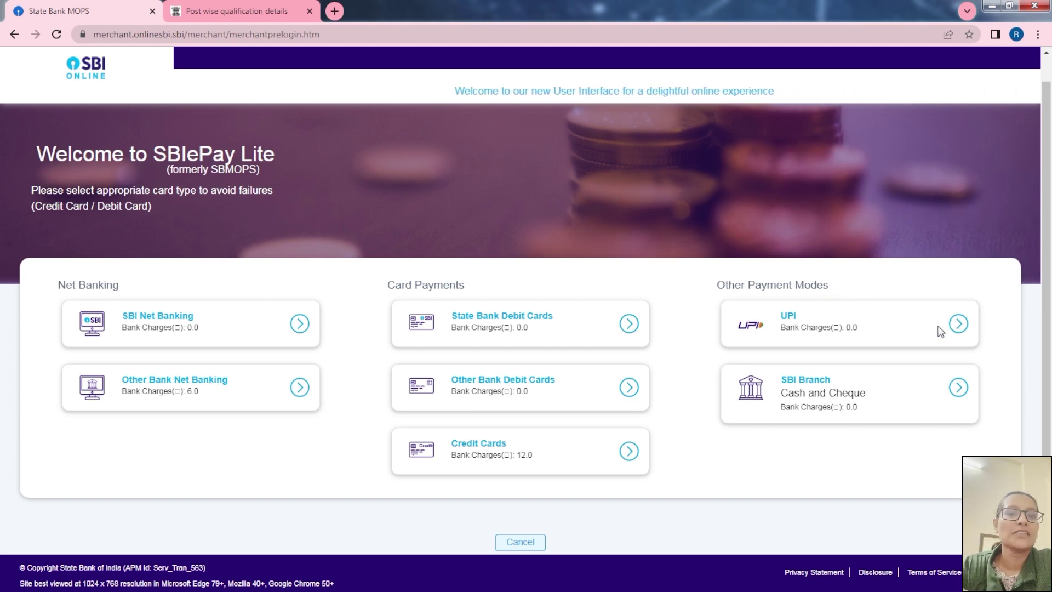
Pay the ₹65 fee by UPI QR code and acknowledge the Success status.
click(959, 324)
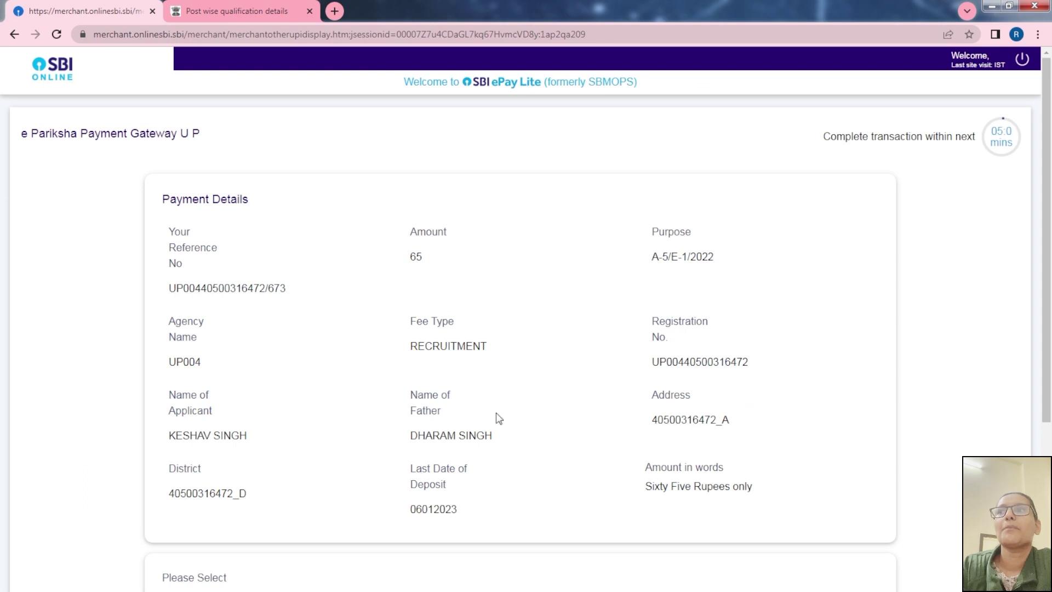
scroll(497, 413, down, 4)
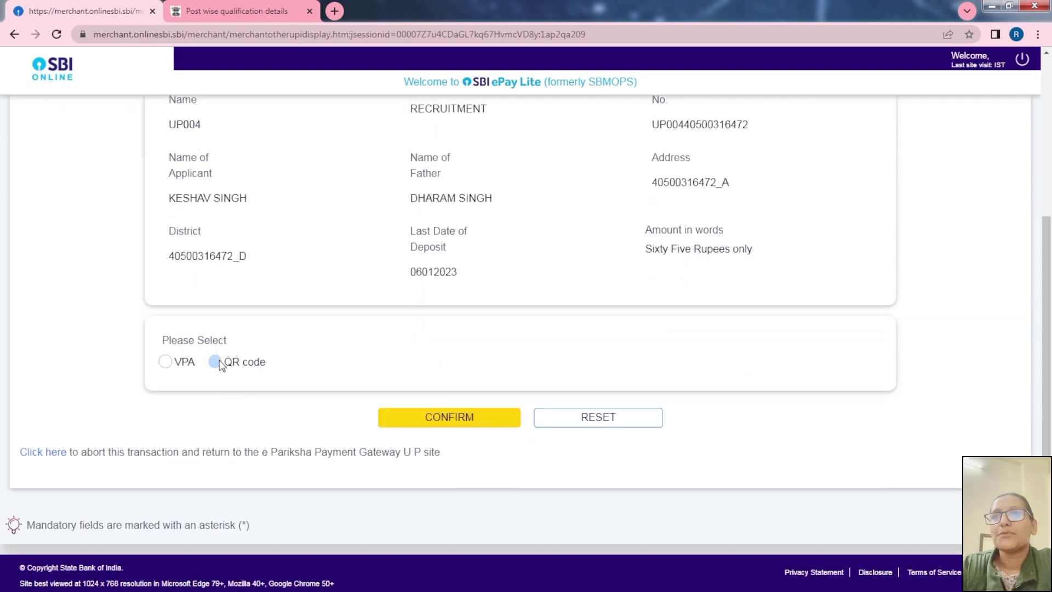
click(215, 362)
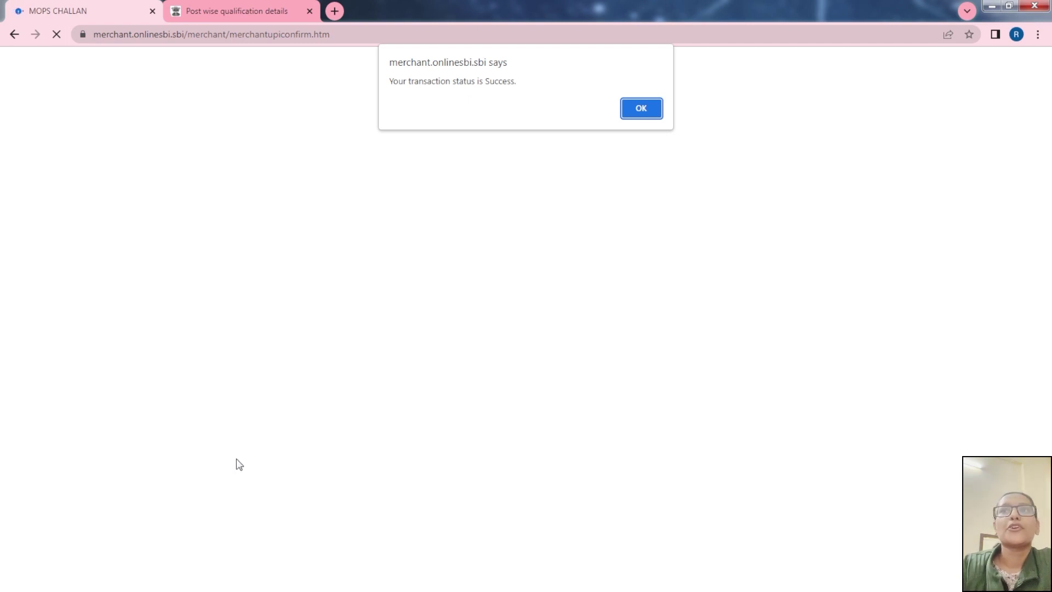
click(647, 108)
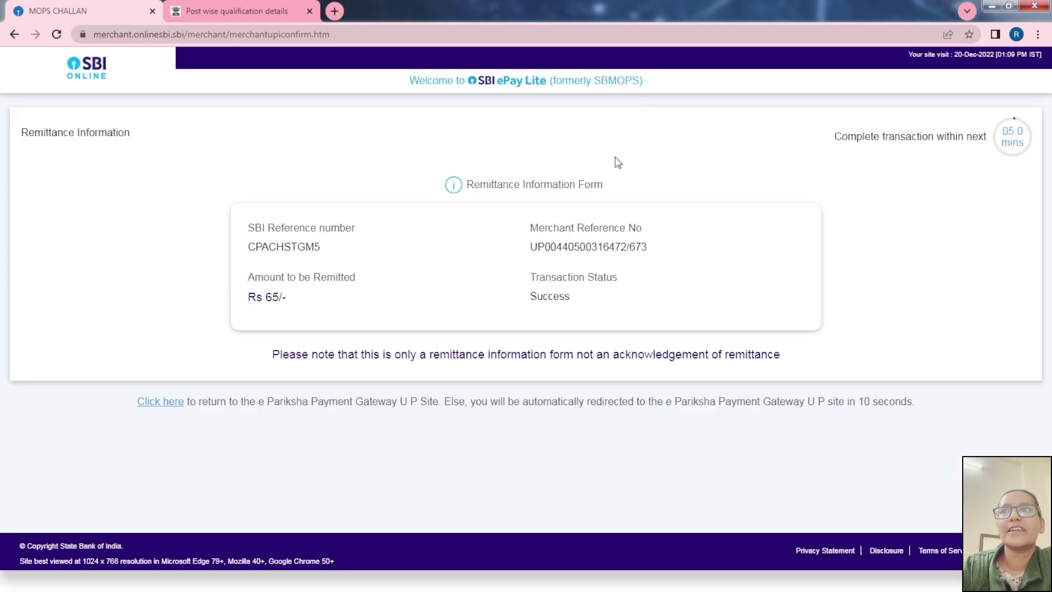
Review the SBI reference number and merchant reference number on the remittance form.
drag(248, 248, 333, 259)
click(318, 228)
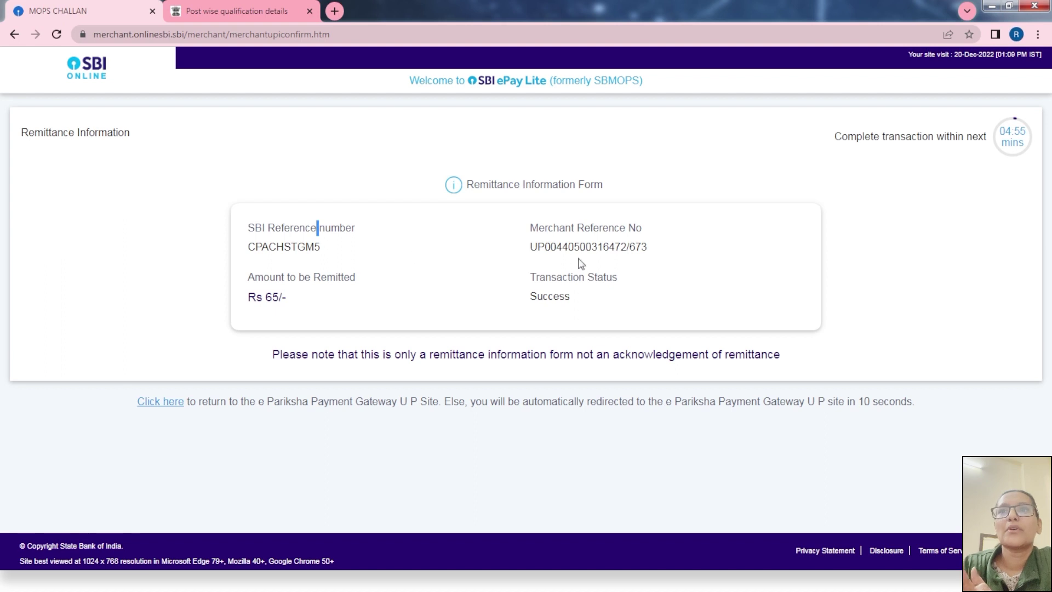
double_click(610, 248)
click(640, 277)
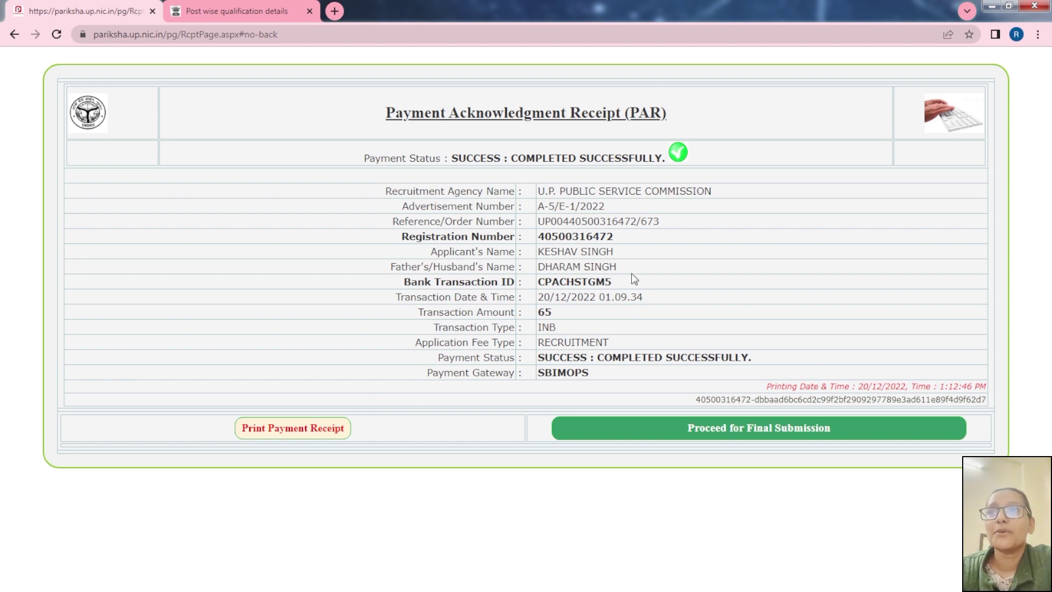
Note the bank transaction ID and cancel printing the Payment Acknowledgment Receipt.
drag(614, 282, 536, 285)
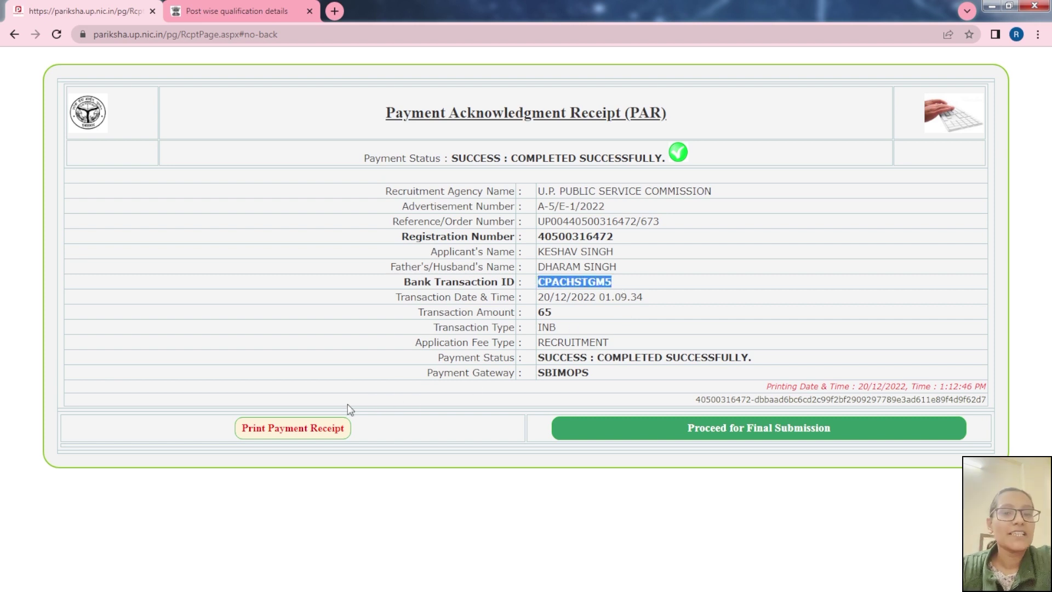
click(340, 433)
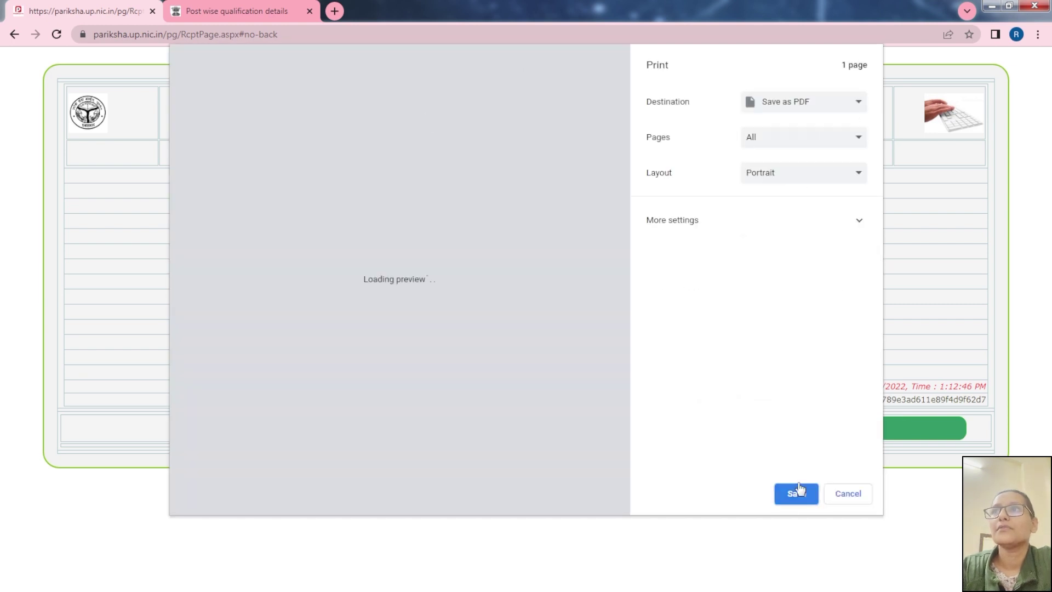
click(850, 495)
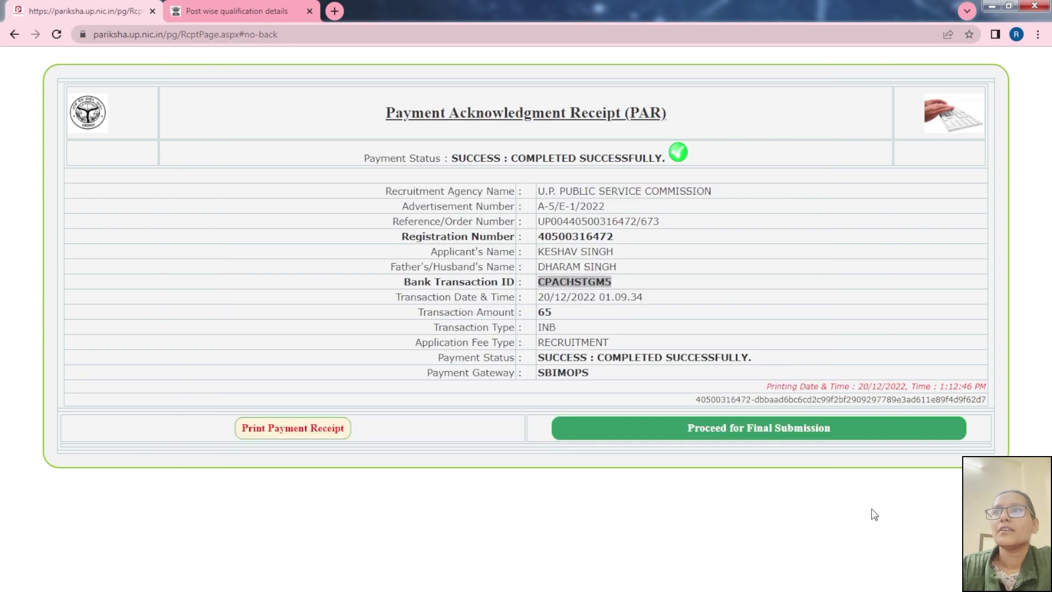
Proceed to final submission and continue to the Upload Photograph and Signature page.
click(770, 428)
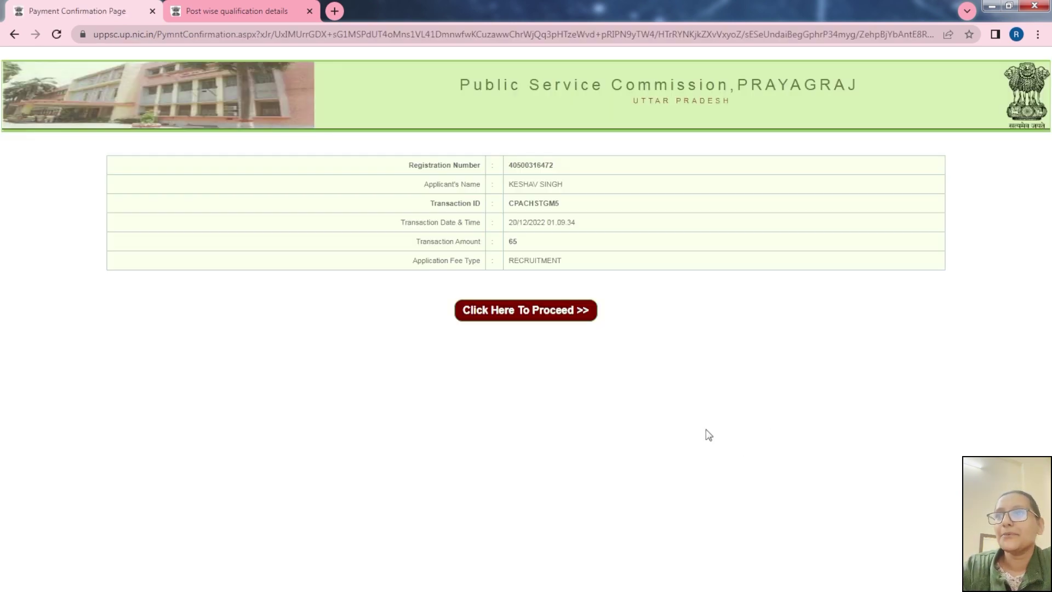
click(547, 322)
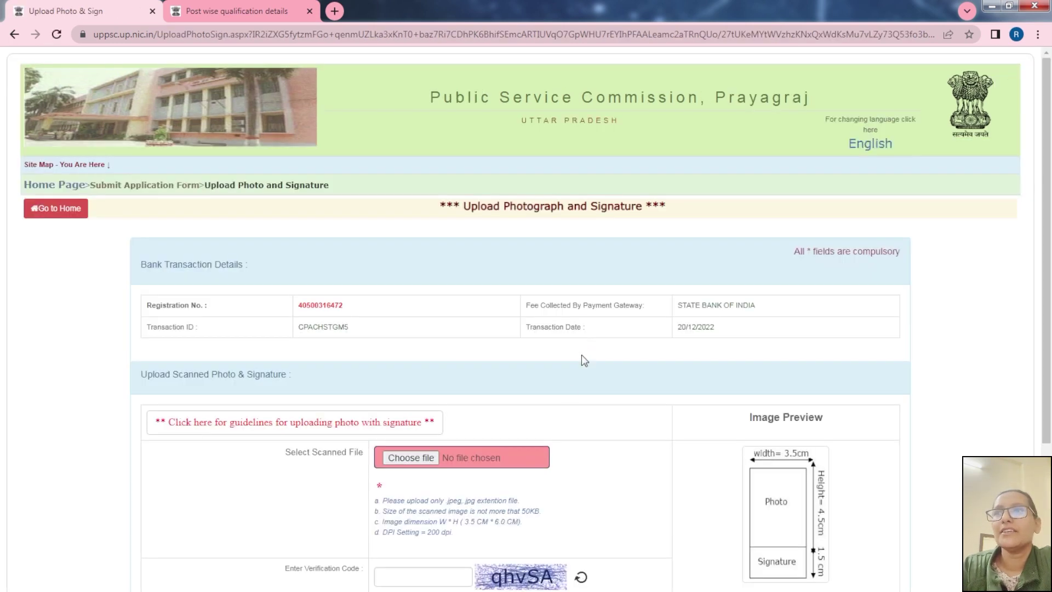
drag(464, 207, 620, 206)
Check the photo and signature scanning guidelines, noting the 50 KB file size limit.
click(341, 393)
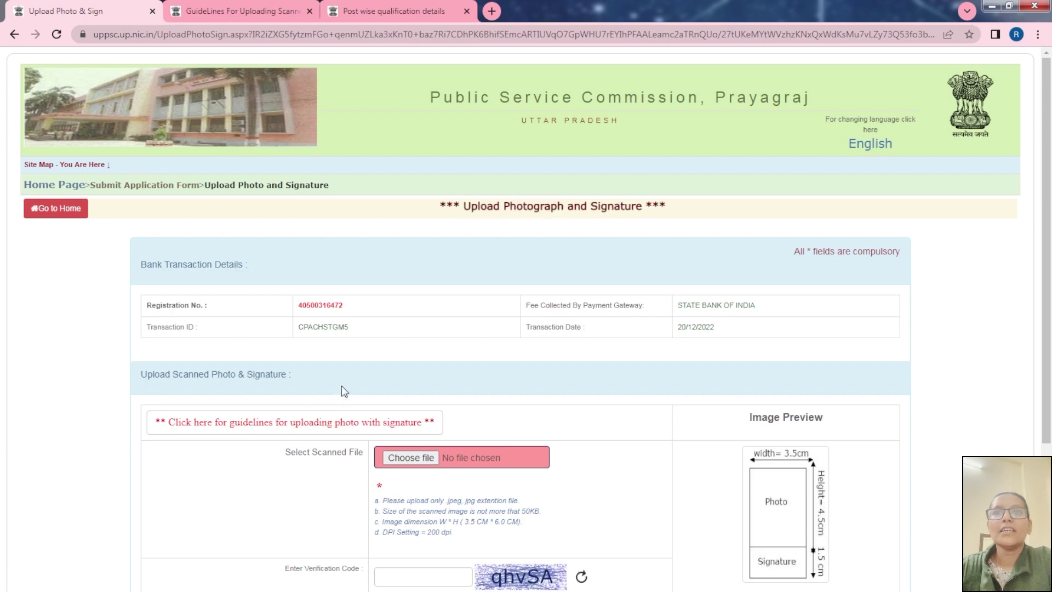
click(258, 432)
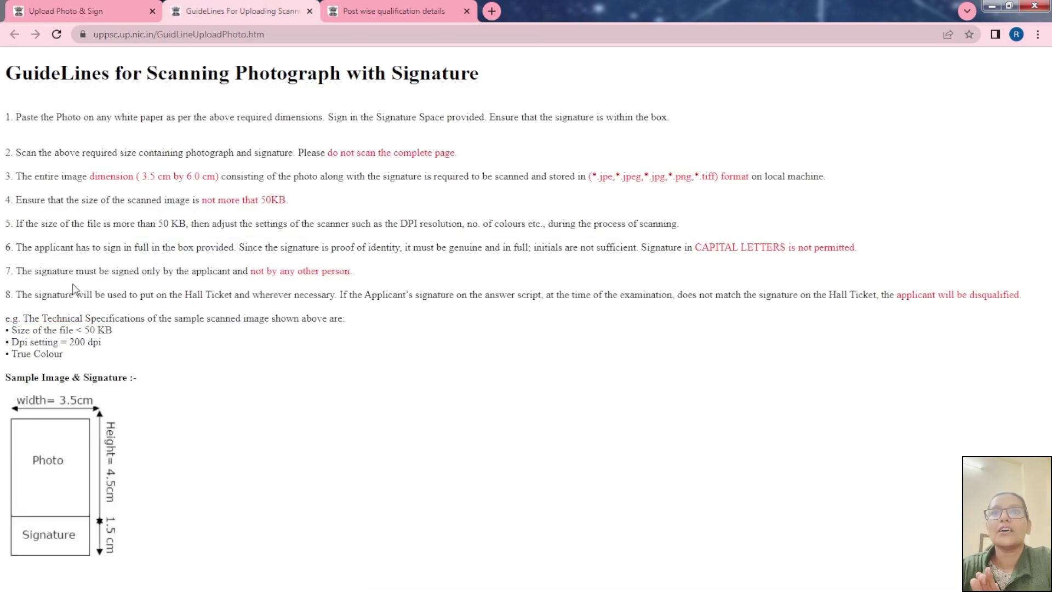
drag(114, 329, 12, 330)
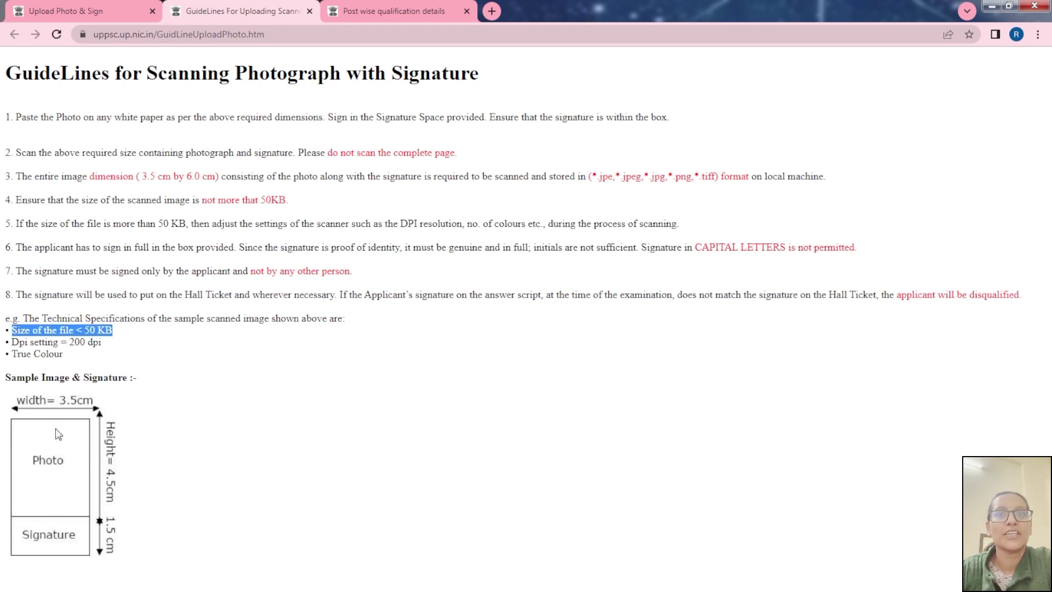
click(100, 10)
Upload photo sig.jpg with the verification code and close the upload success message.
scroll(439, 323, down, 2)
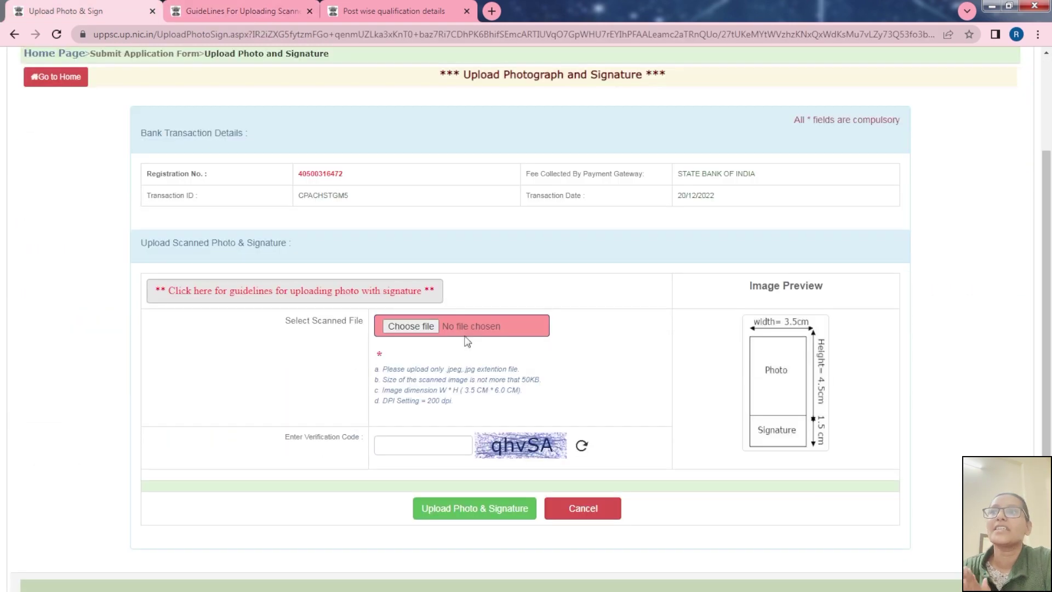
click(424, 328)
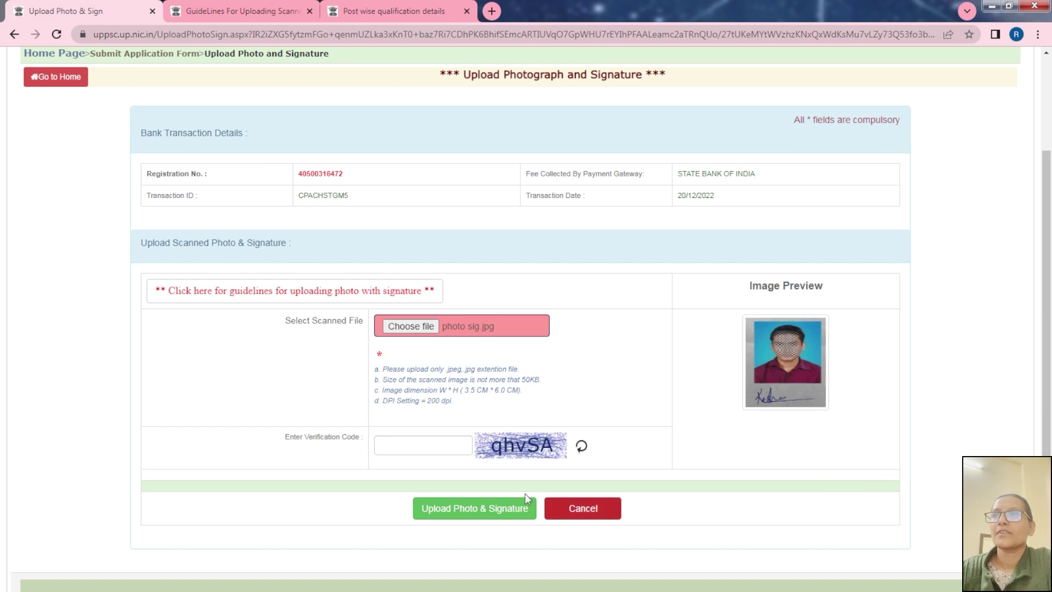
click(447, 445)
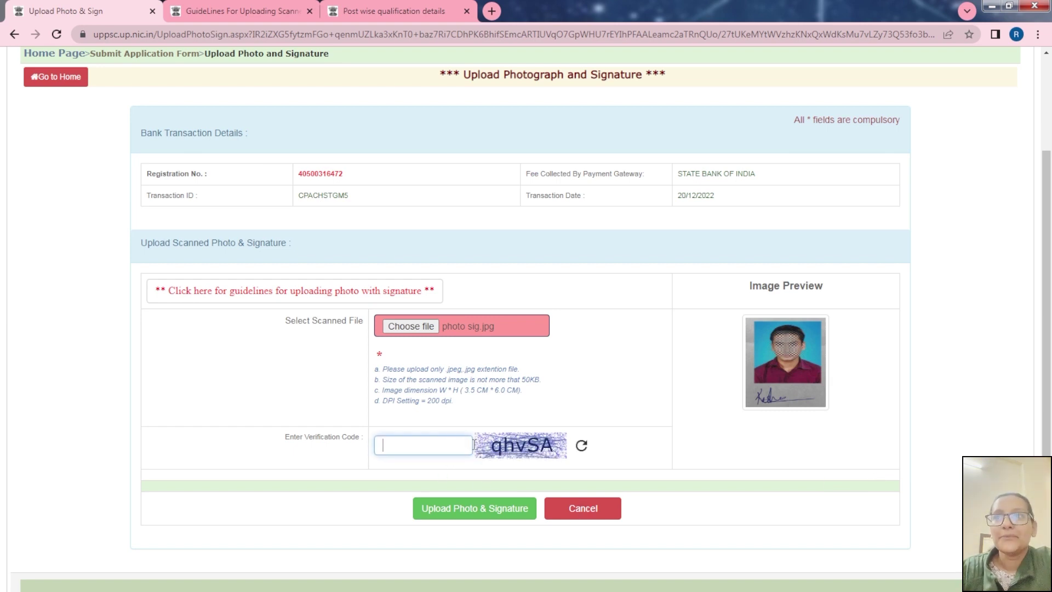
text(qhvSA)
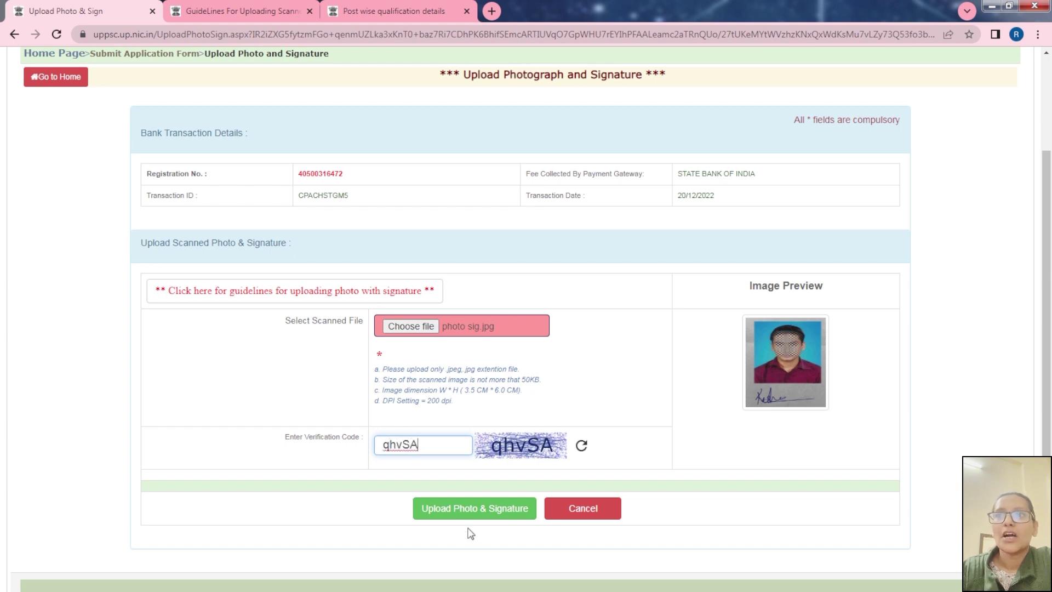
click(485, 516)
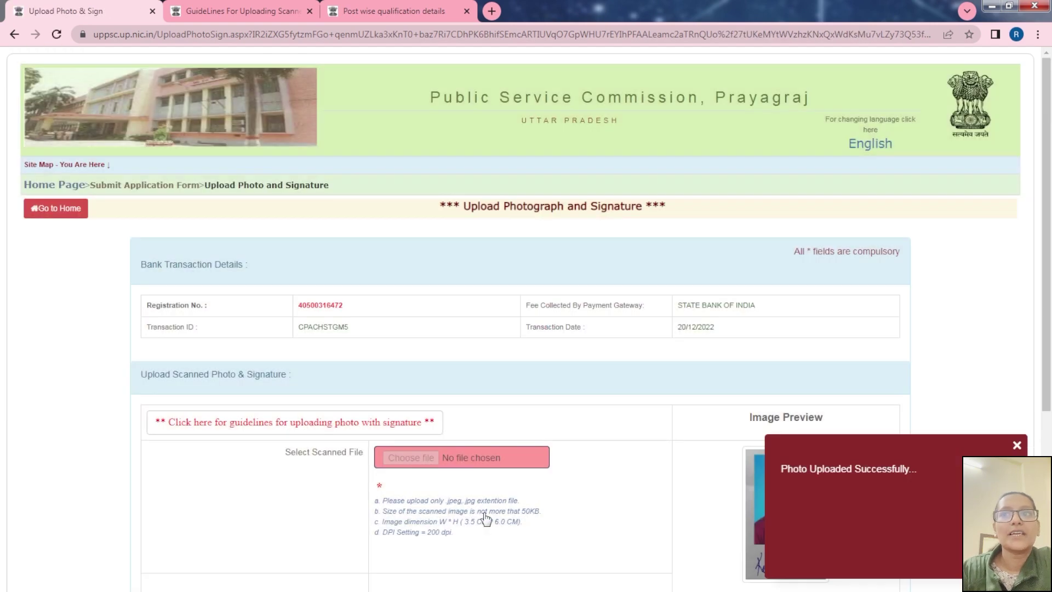
drag(910, 472, 767, 476)
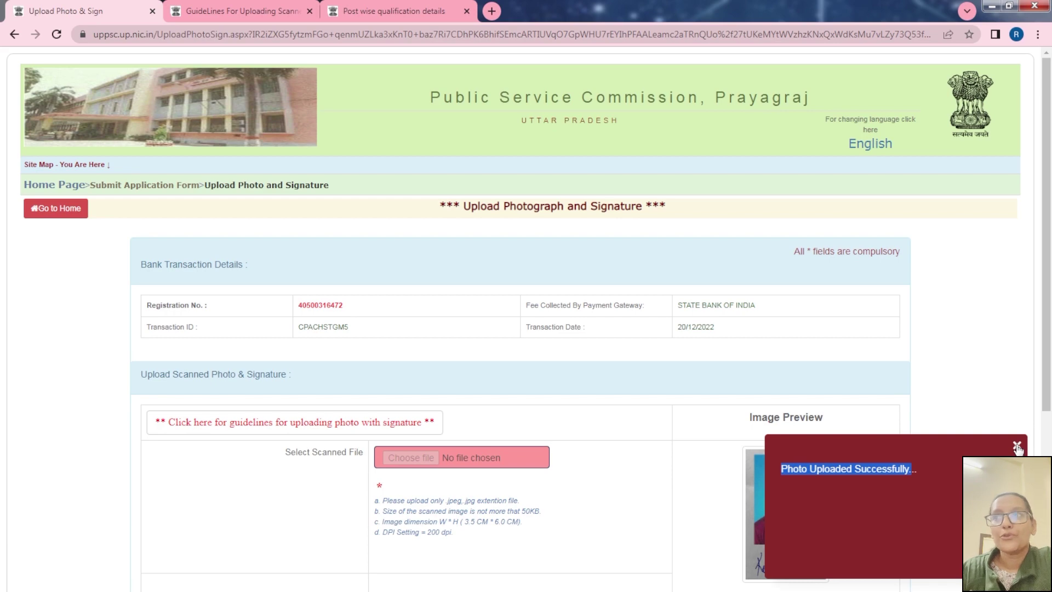
click(1017, 448)
scroll(597, 443, down, 3)
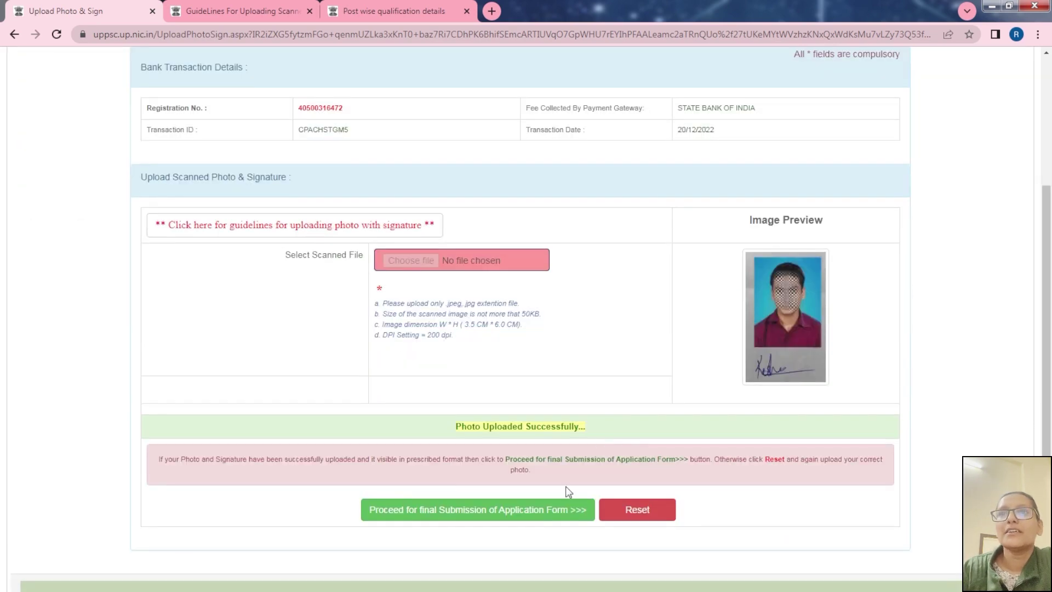